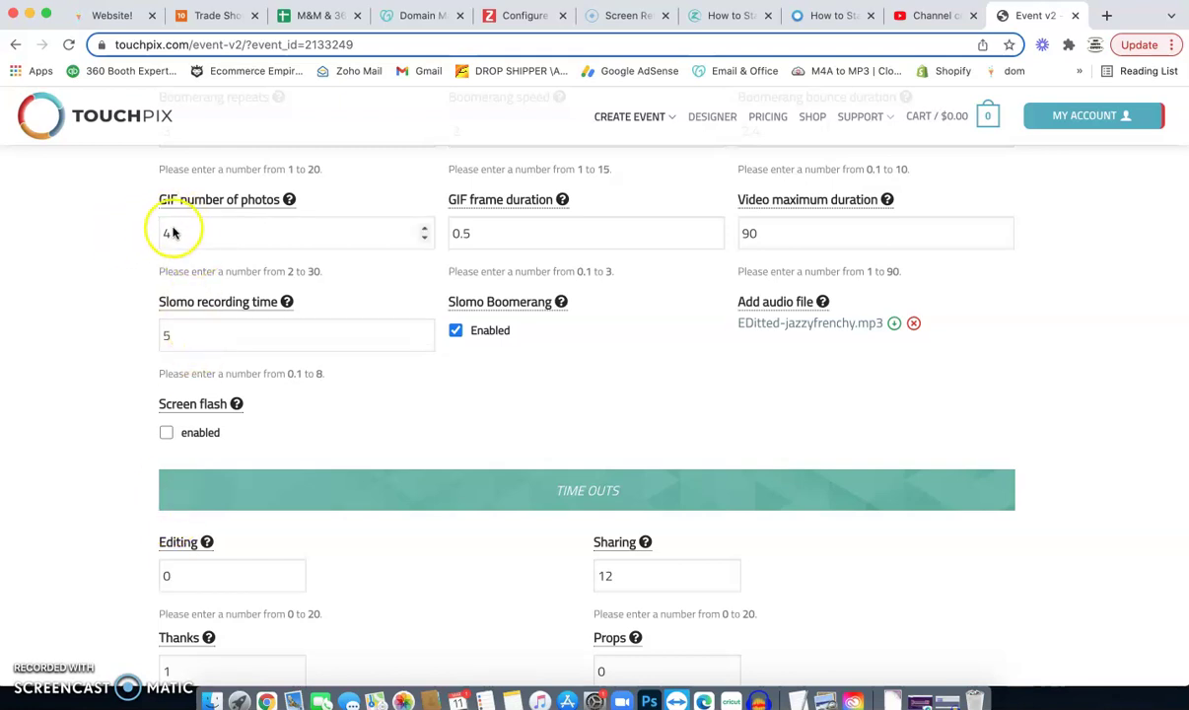
Replace the Video maximum duration of 90 with 10, keeping GIF photos at 4 and frame duration 0.5.
mouse_move(175, 202)
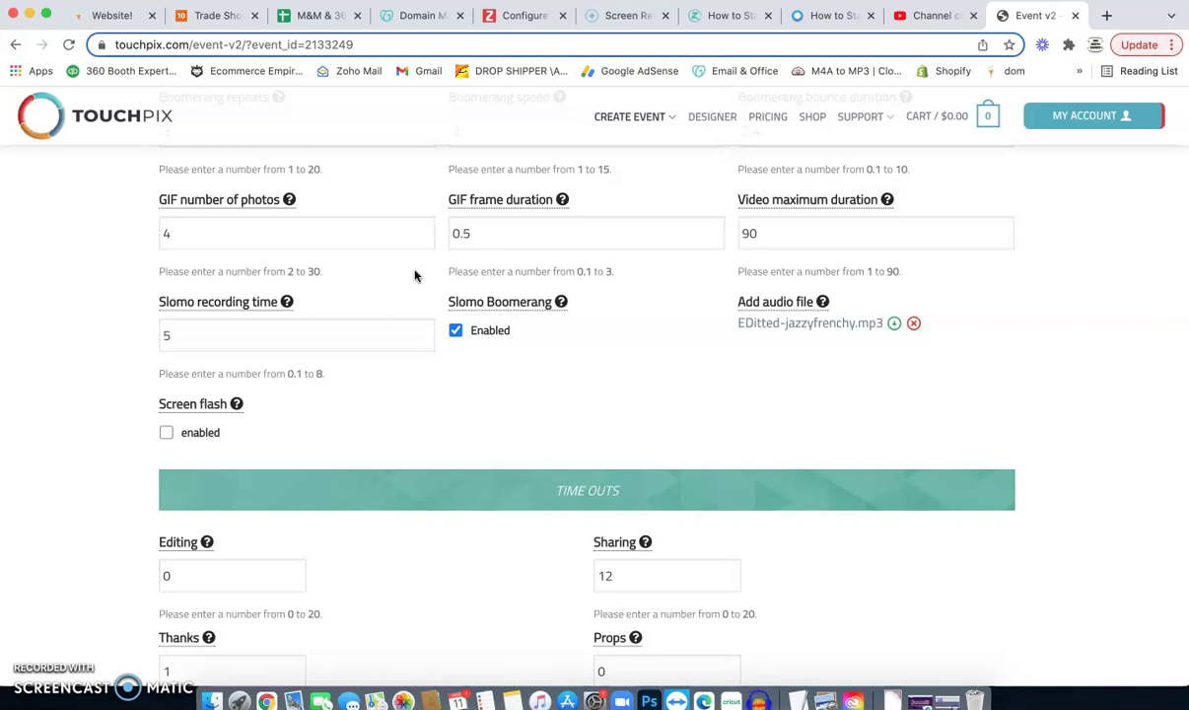
mouse_move(562, 204)
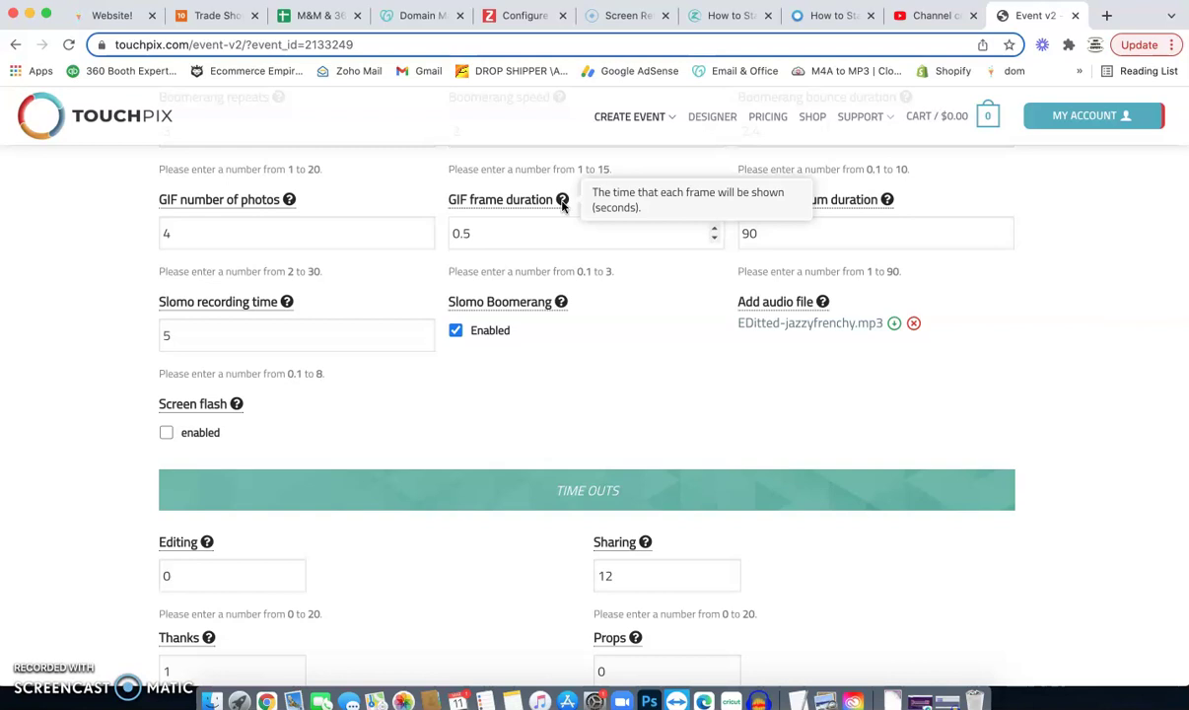
click(460, 233)
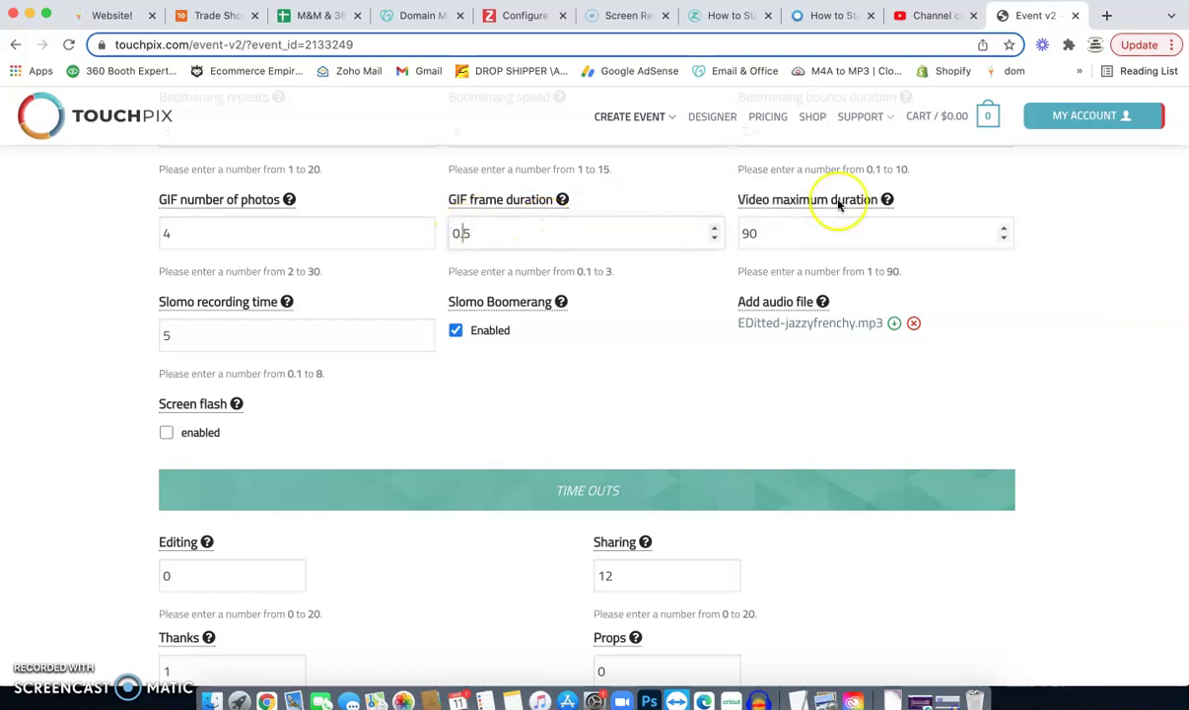
click(806, 225)
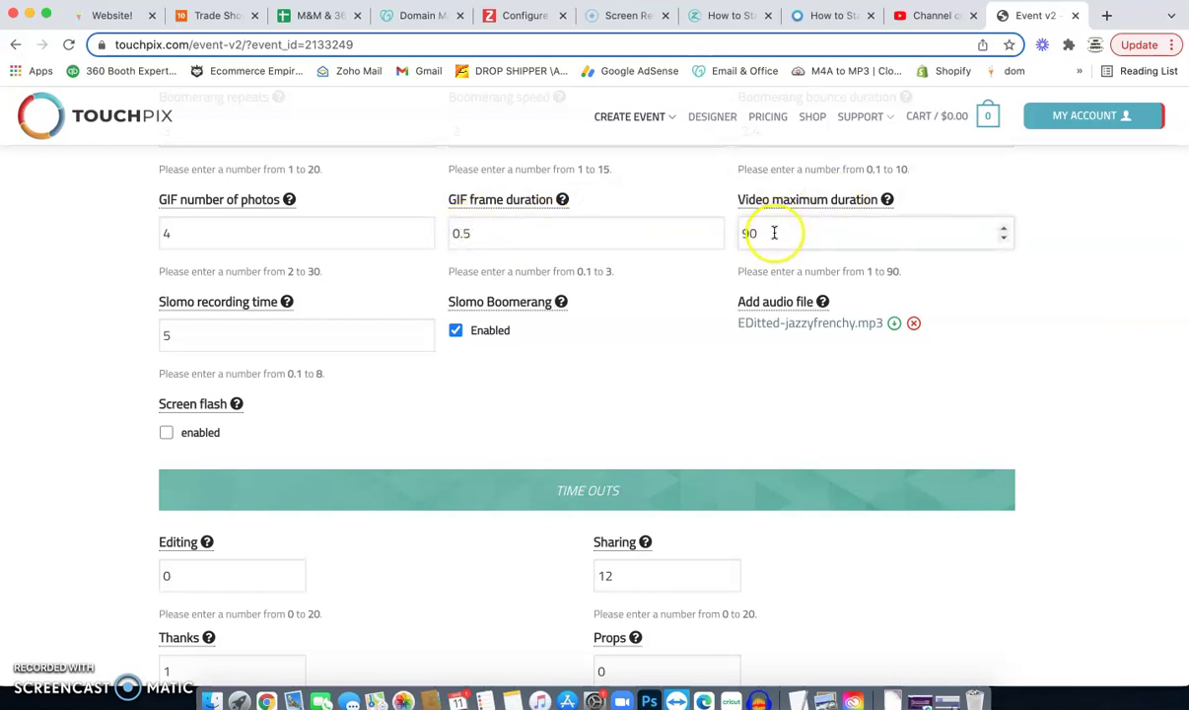
drag(767, 230, 729, 225)
text(1)
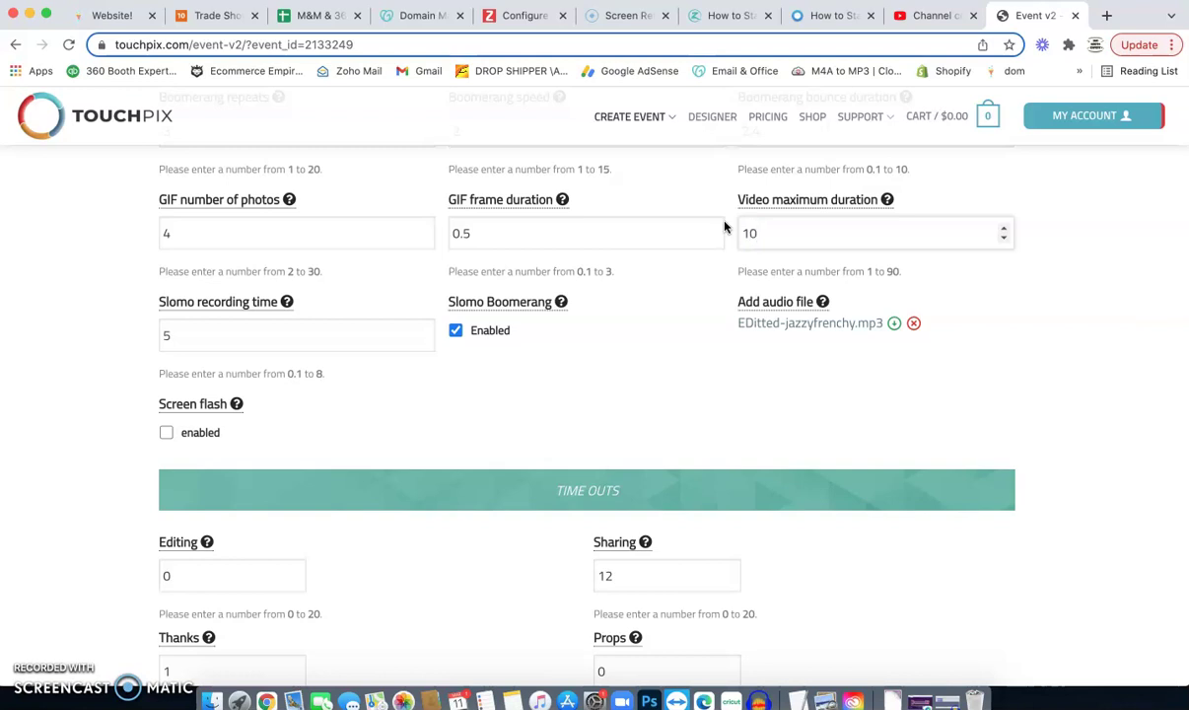
click(745, 241)
Change the Slomo recording time from 5 to 4.5 seconds.
click(158, 337)
double_click(170, 335)
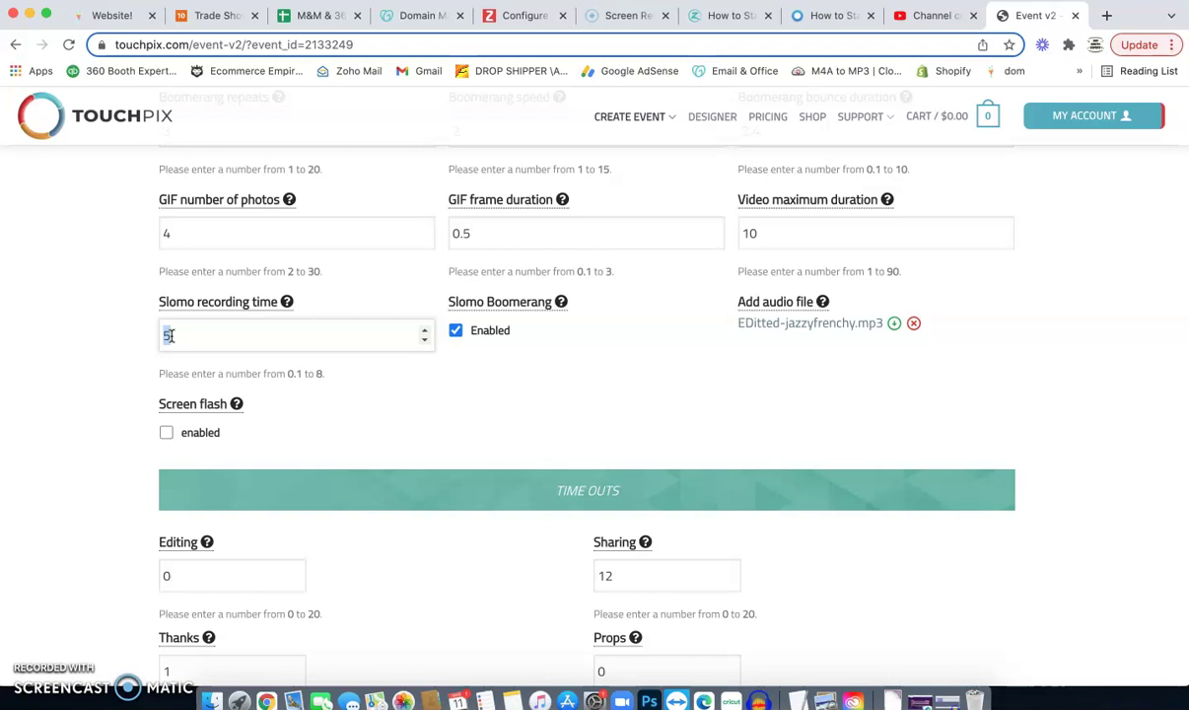
click(176, 304)
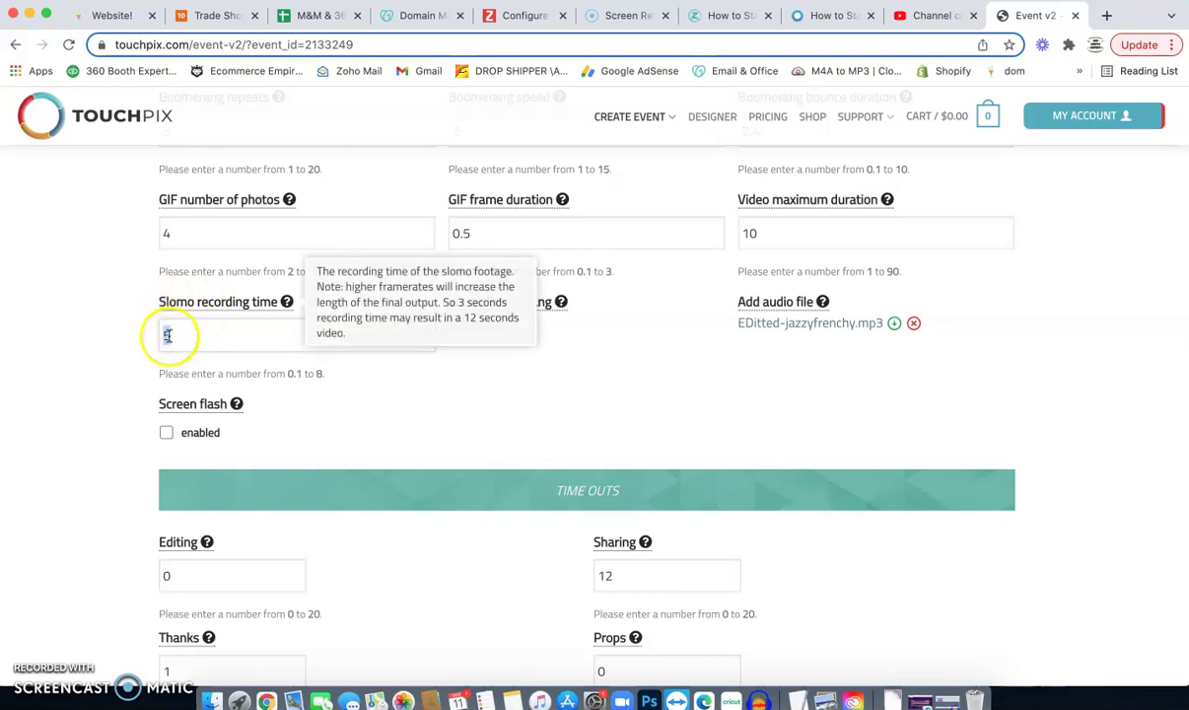
double_click(169, 336)
text(4)
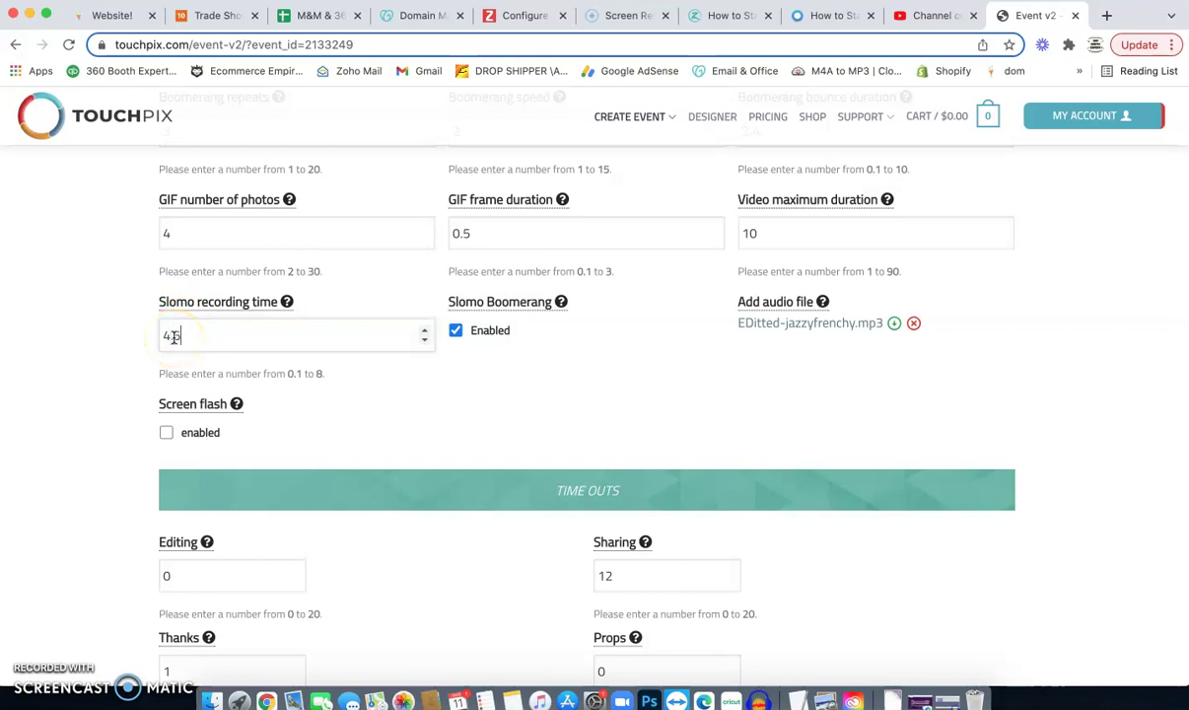
text(.5)
click(200, 338)
double_click(199, 338)
mouse_move(540, 306)
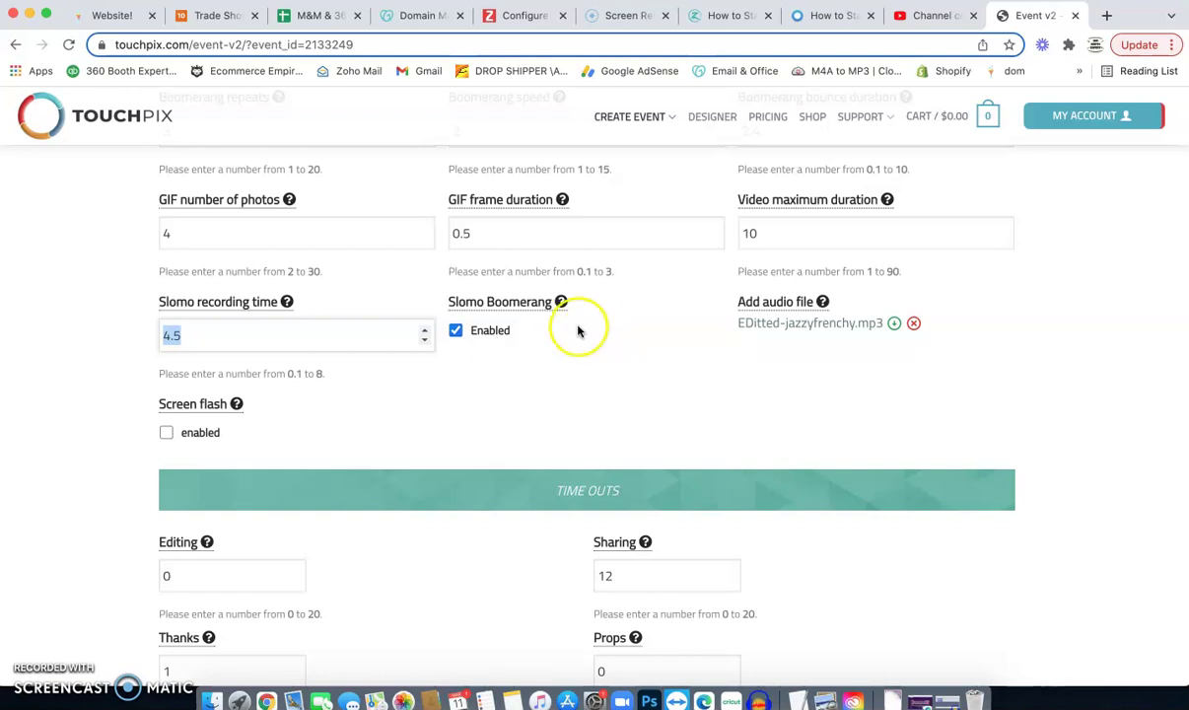
mouse_move(823, 302)
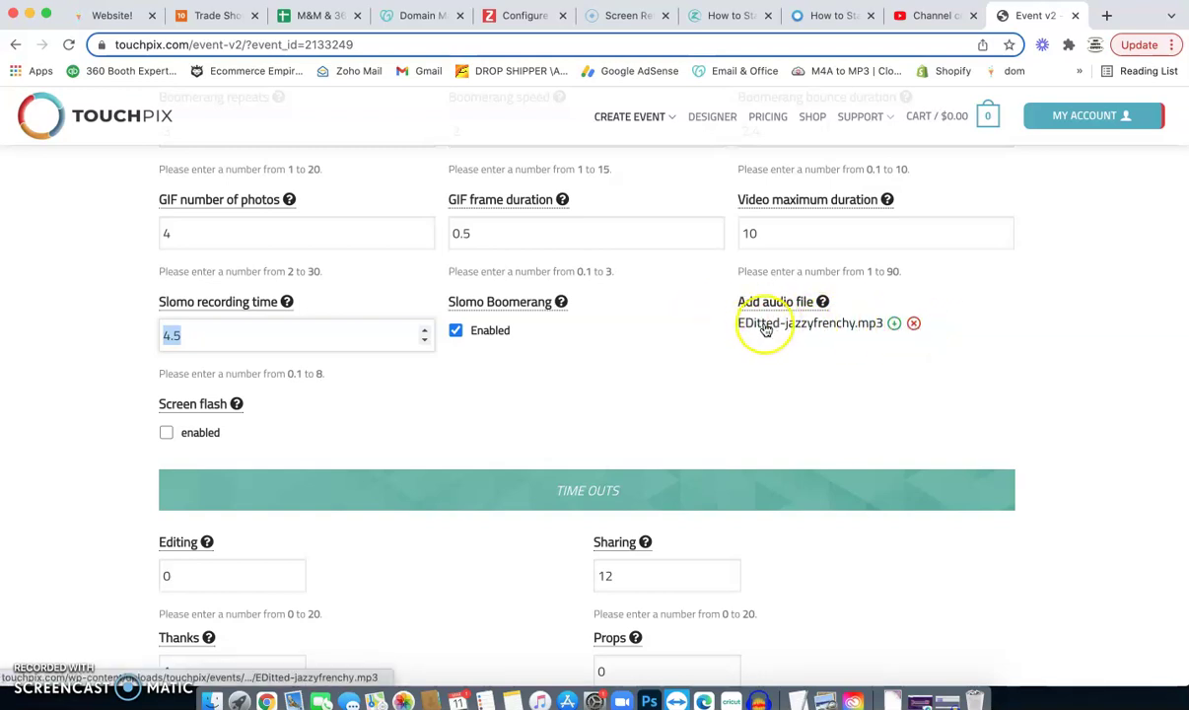
scroll(500, 386, down, 1)
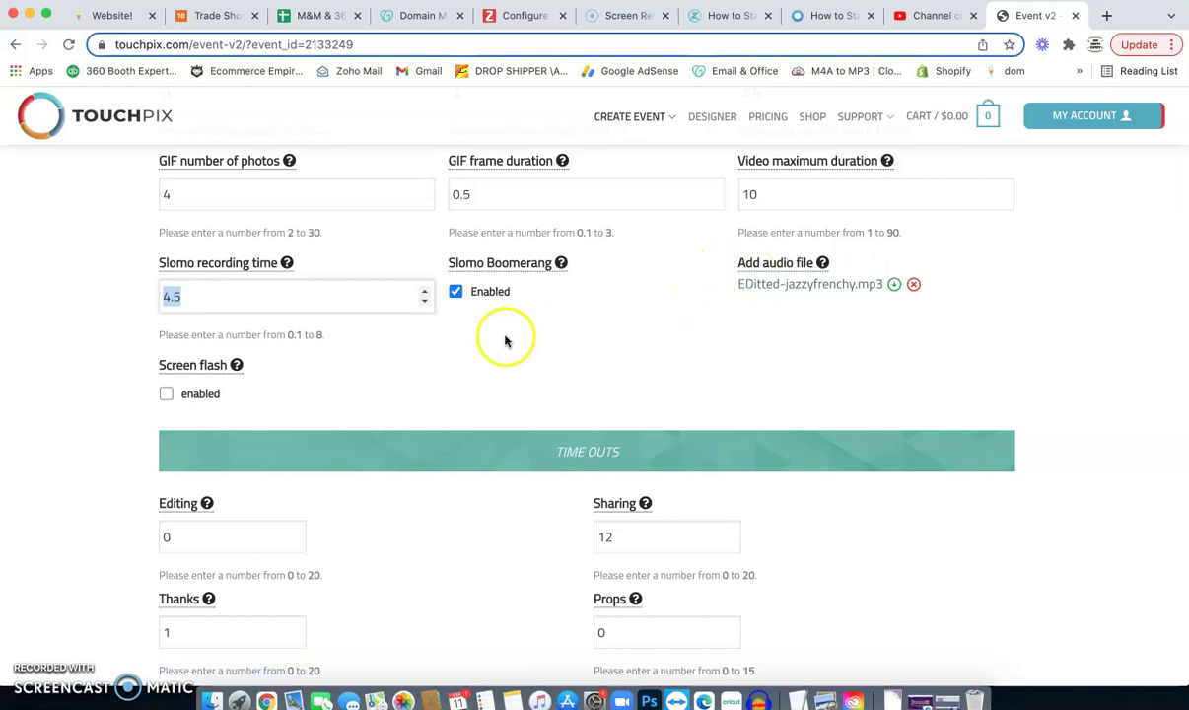
scroll(445, 342, down, 3)
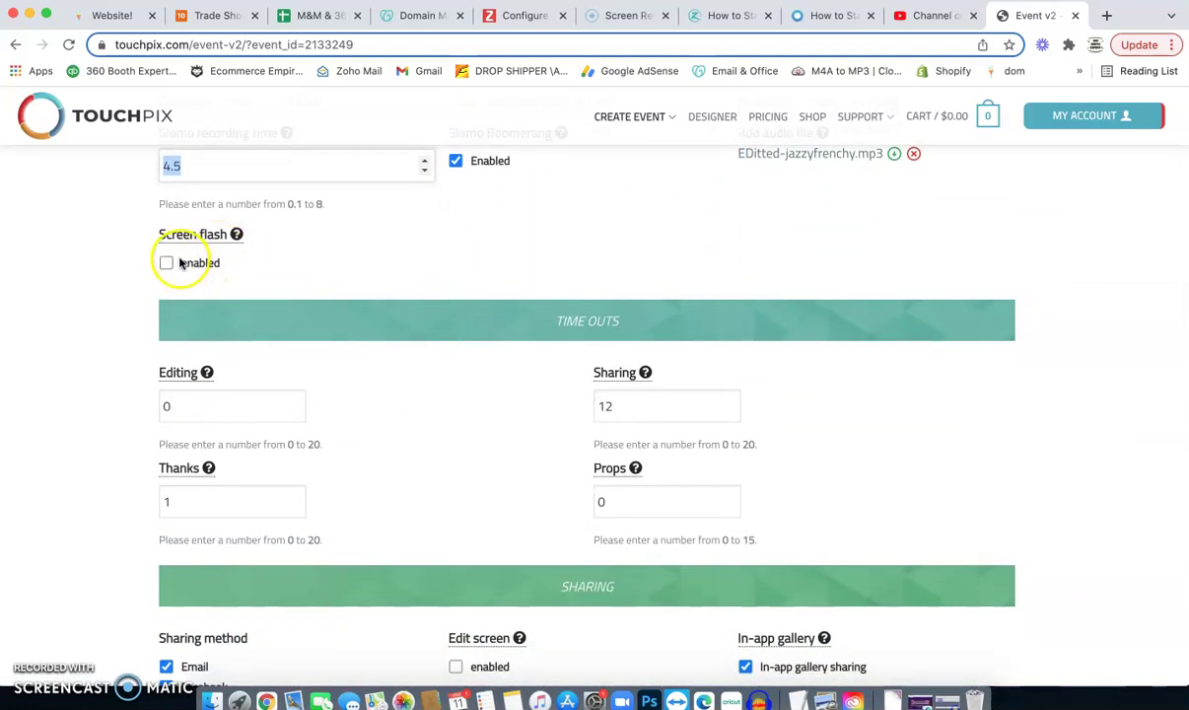
scroll(245, 265, down, 3)
drag(554, 198, 631, 197)
mouse_move(205, 252)
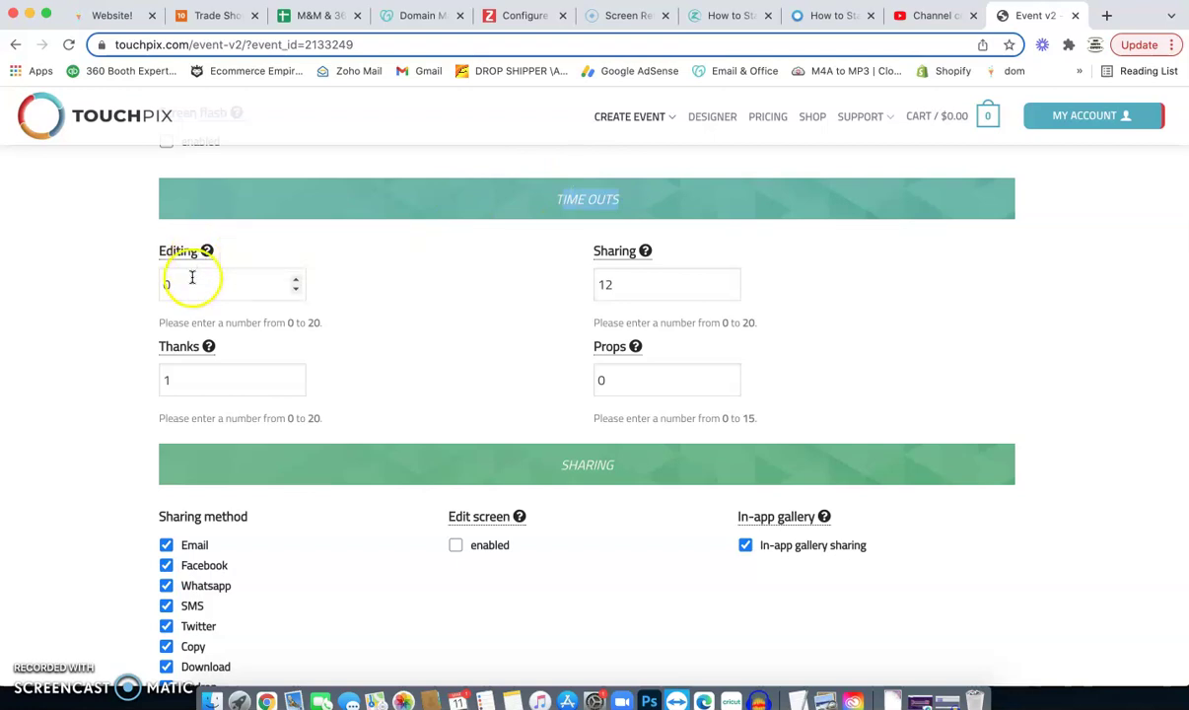
click(164, 284)
text(0)
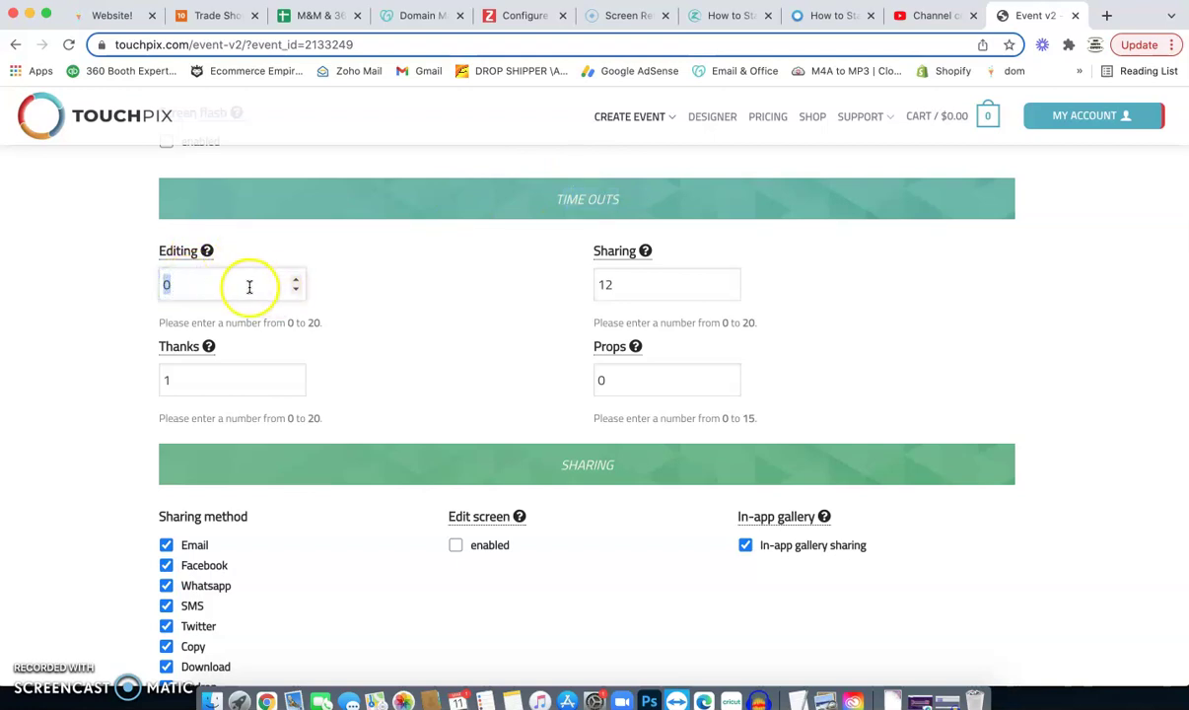
click(246, 284)
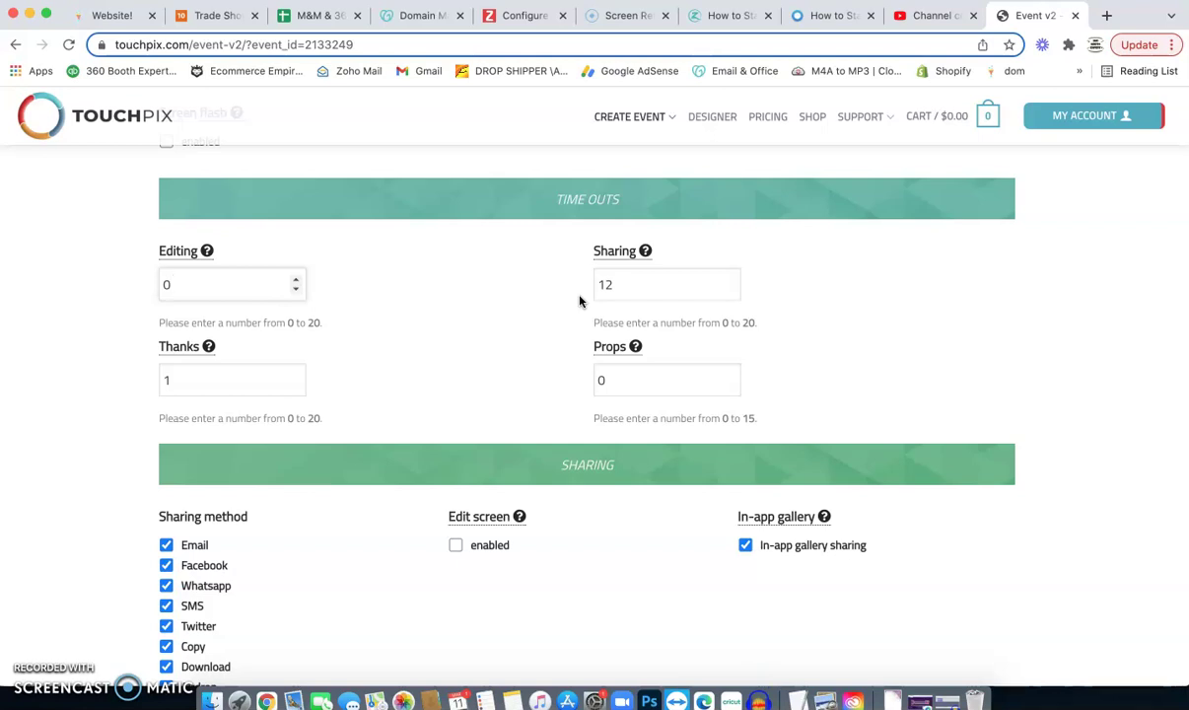
drag(642, 275, 605, 282)
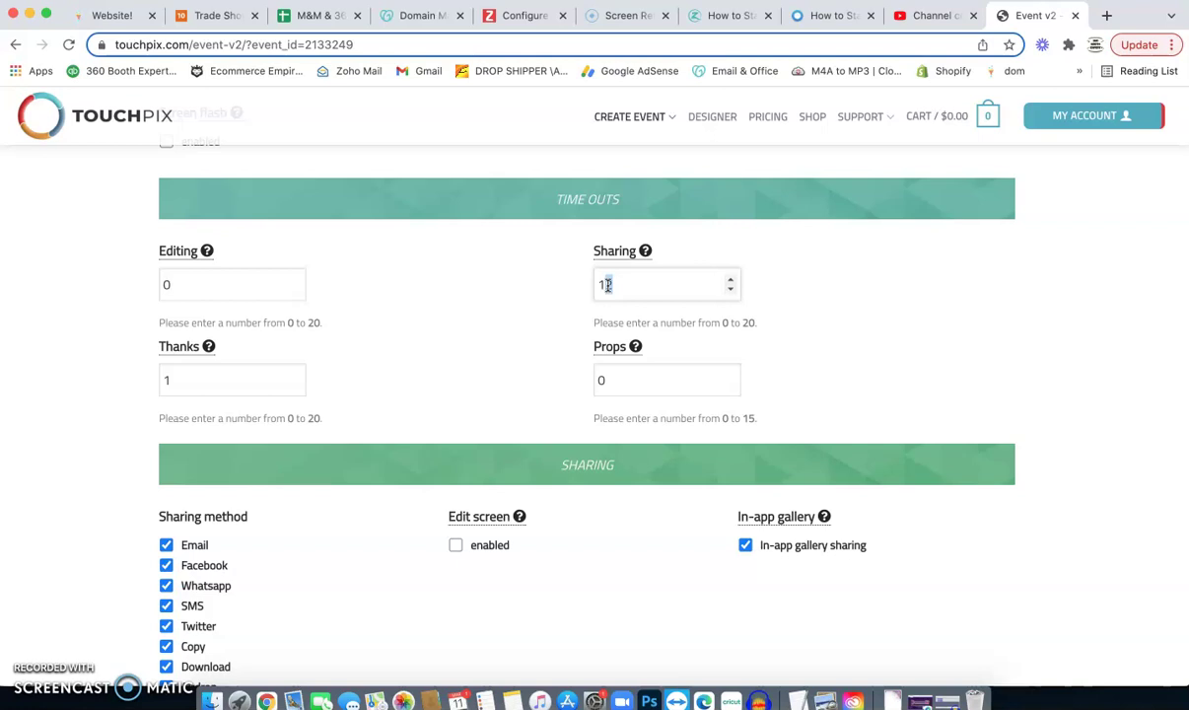
click(638, 287)
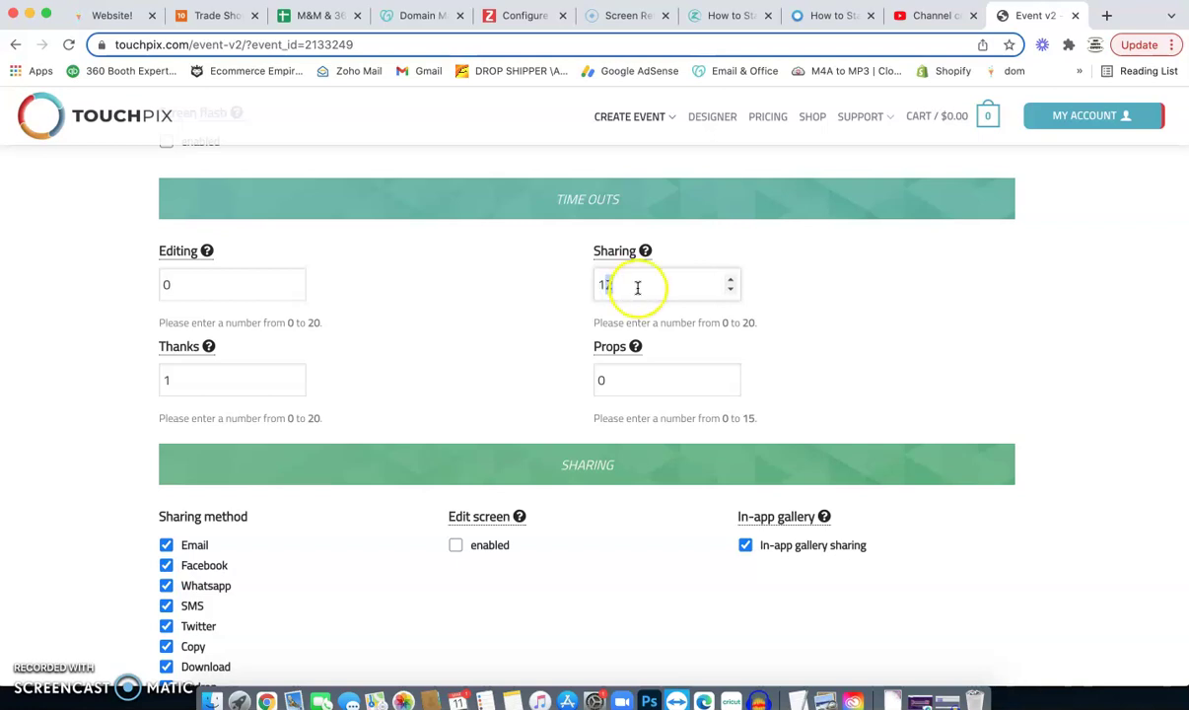
text(12)
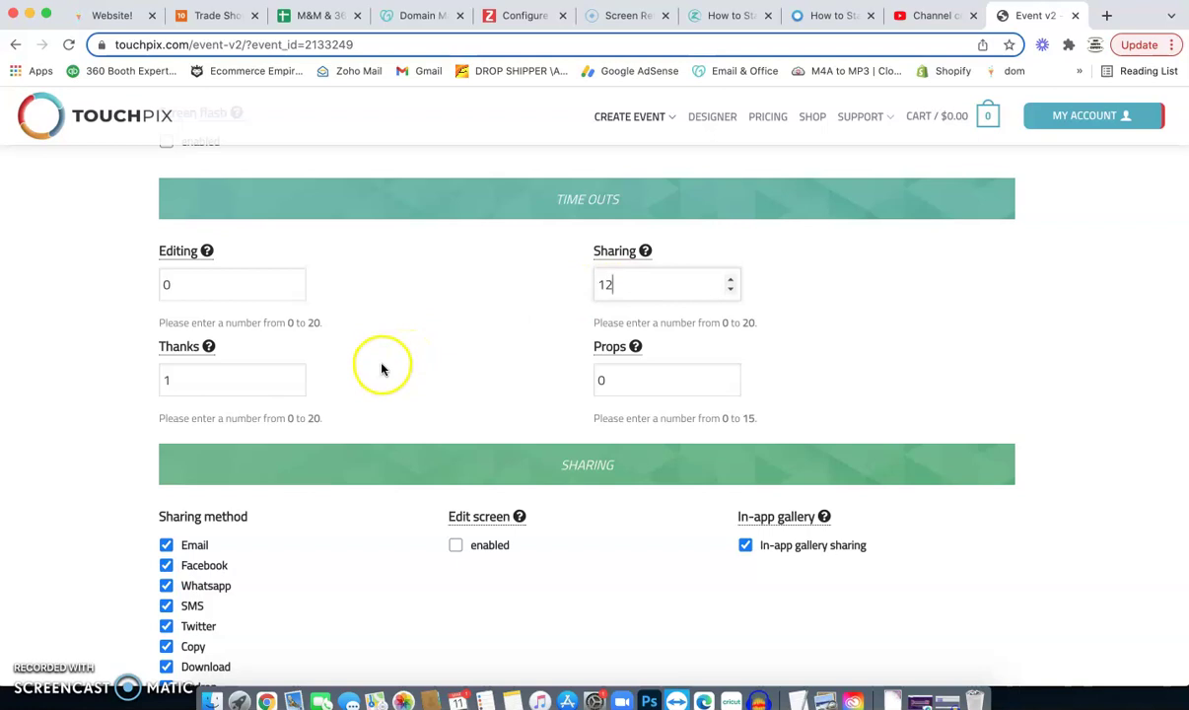
click(186, 378)
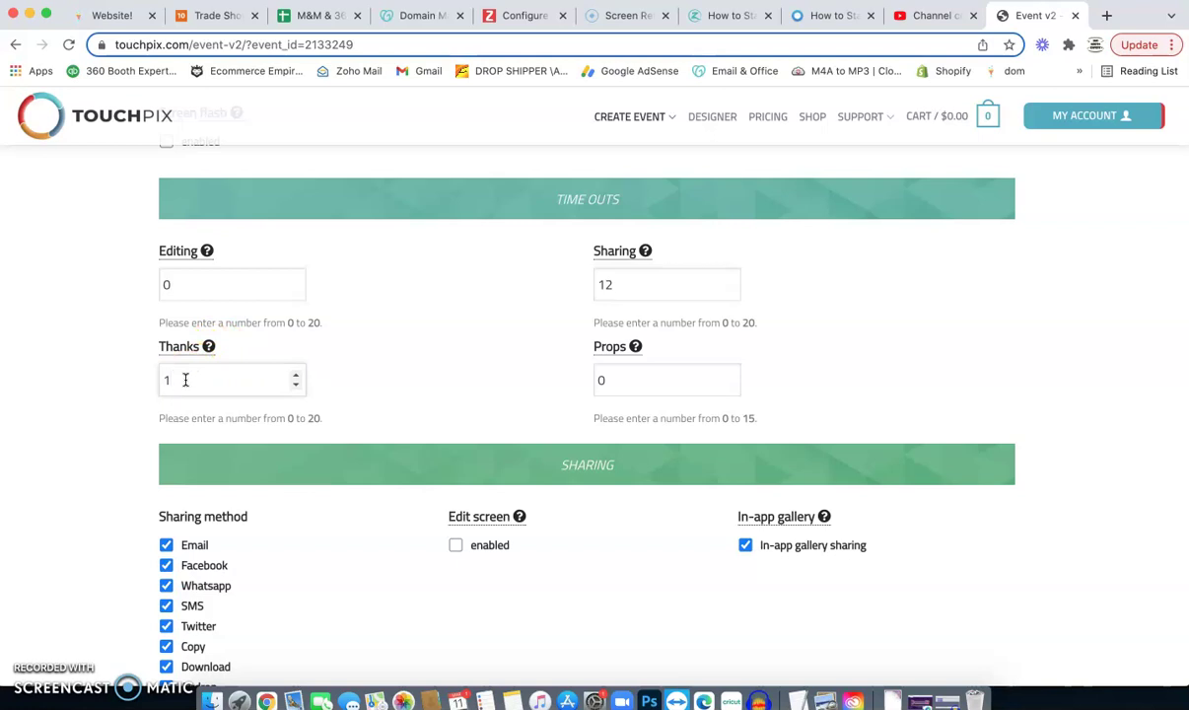
drag(157, 379, 202, 391)
click(166, 380)
drag(230, 374, 367, 391)
In the Sharing section, tick General so all ten sharing methods are enabled.
scroll(367, 391, down, 3)
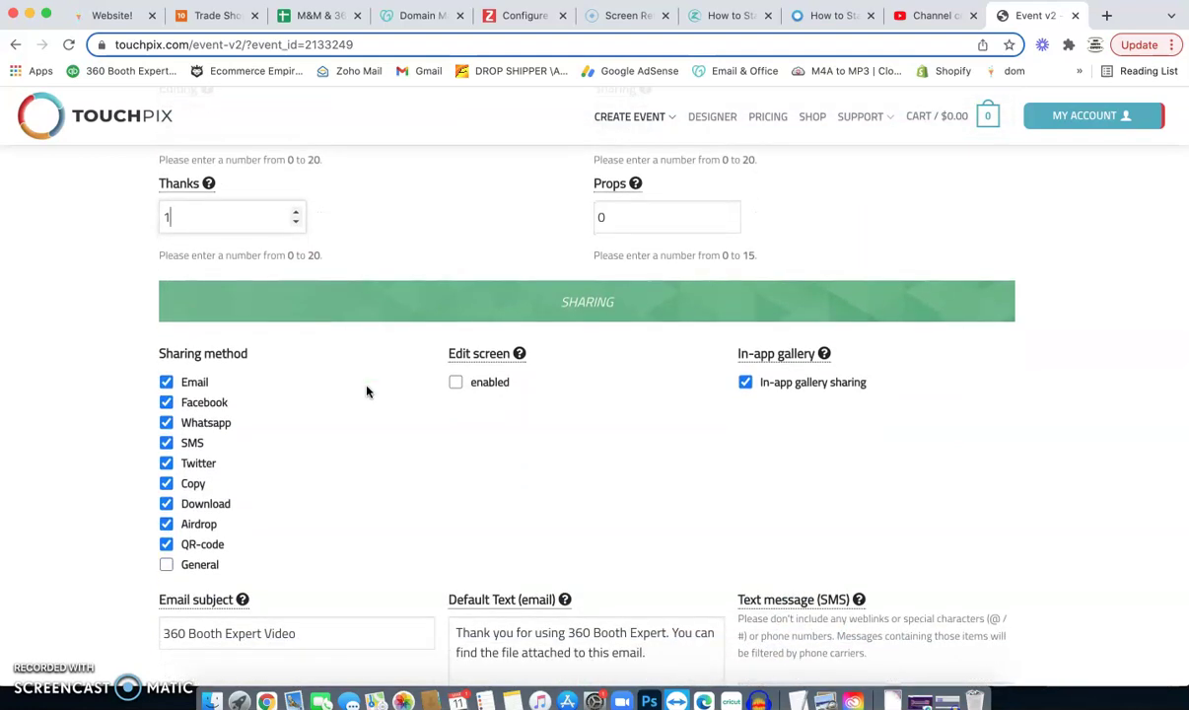
scroll(367, 391, down, 1)
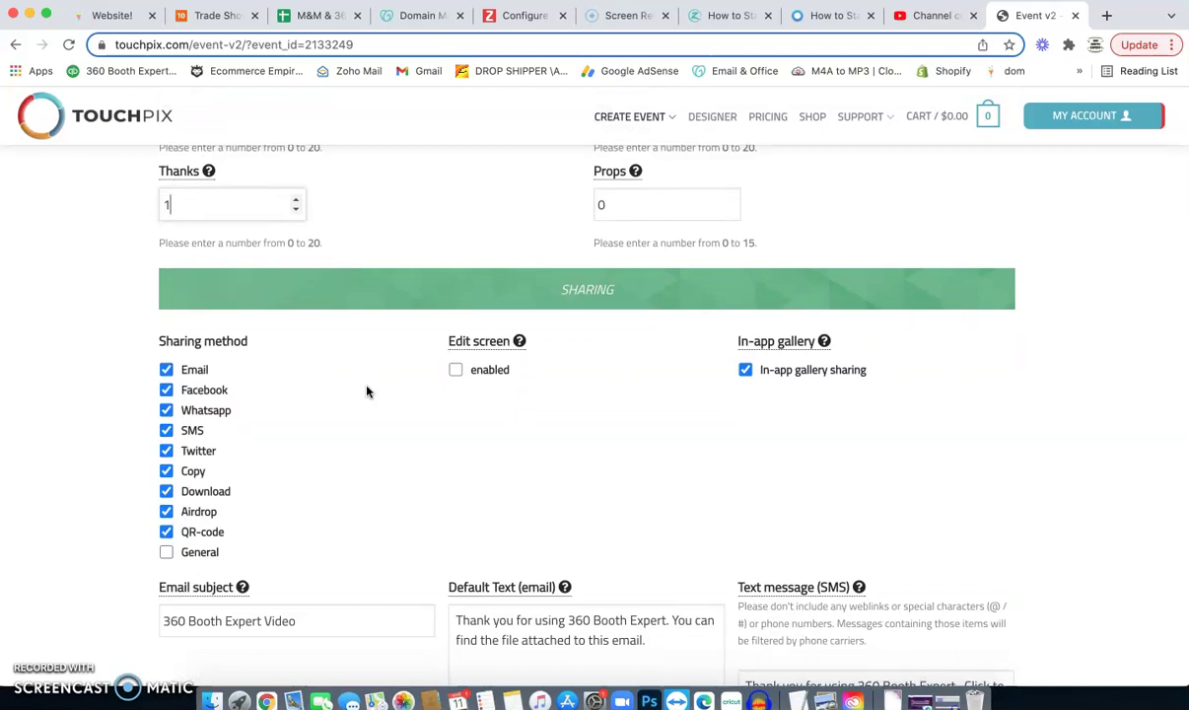
drag(640, 207, 587, 210)
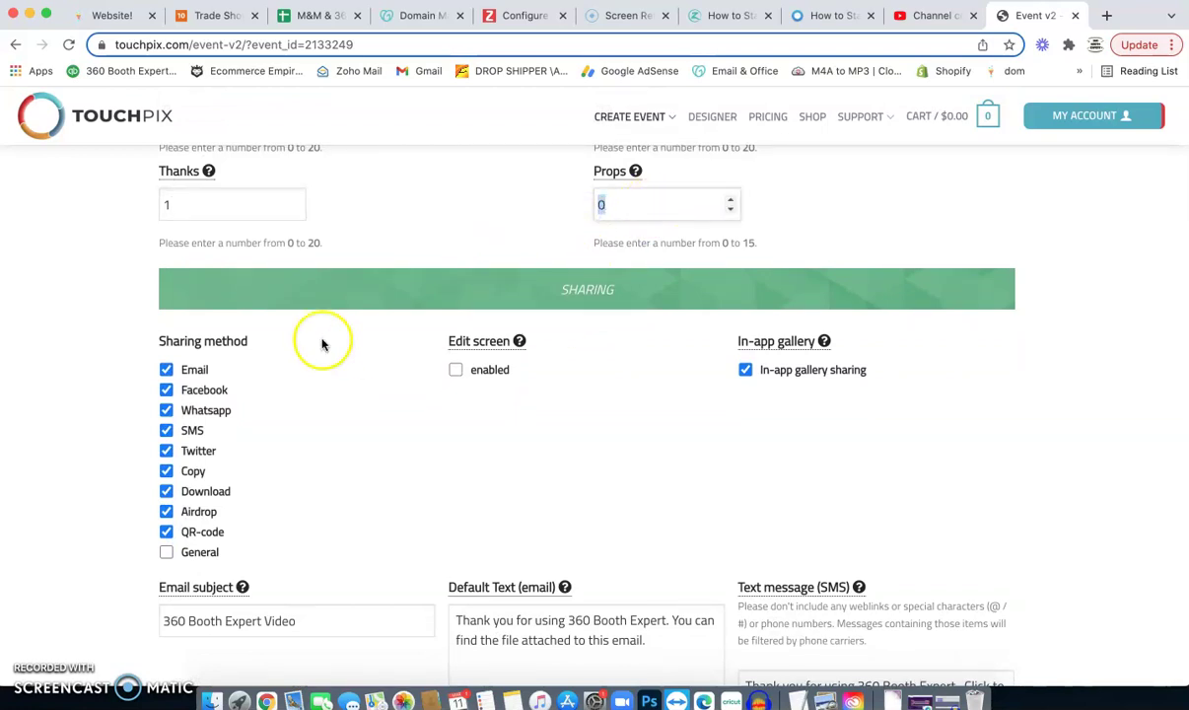
scroll(305, 385, down, 2)
drag(530, 207, 580, 200)
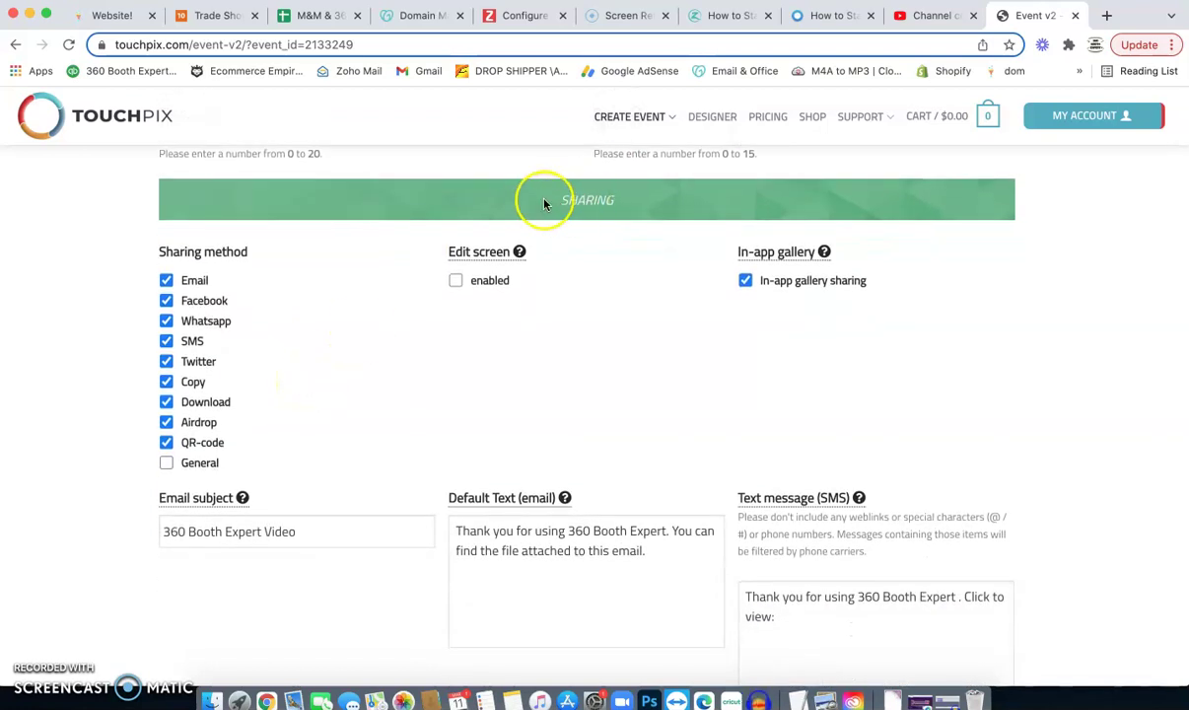
scroll(379, 254, down, 1)
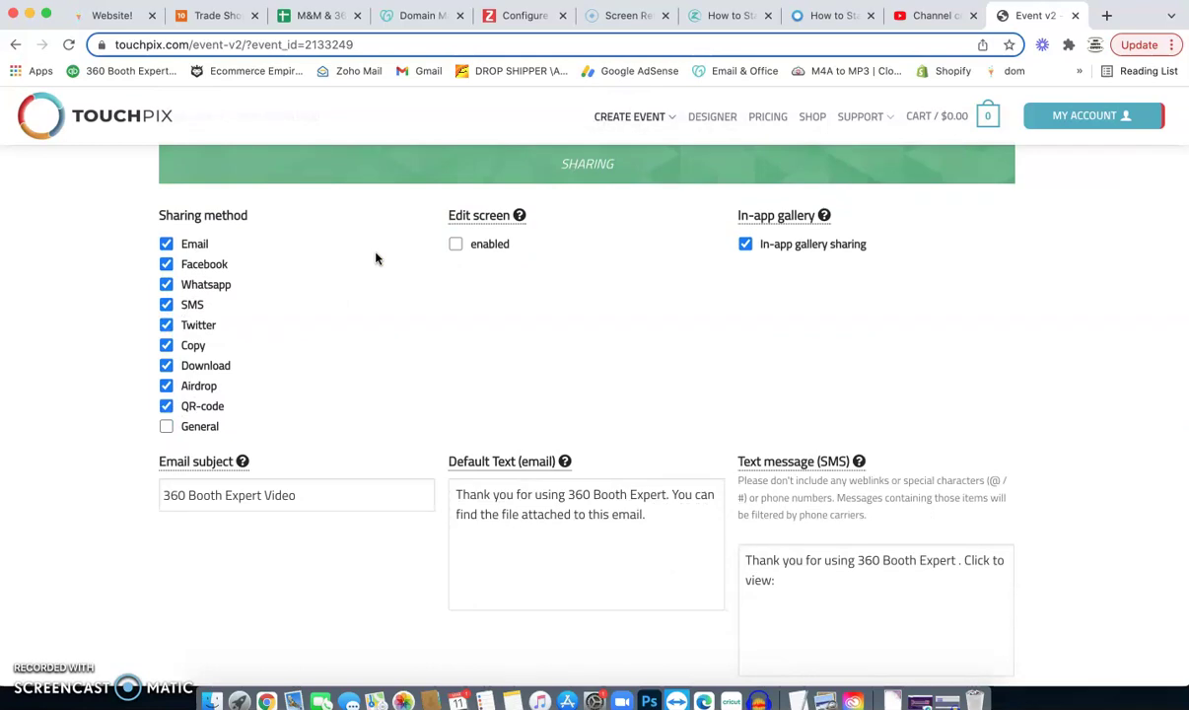
scroll(374, 259, up, 1)
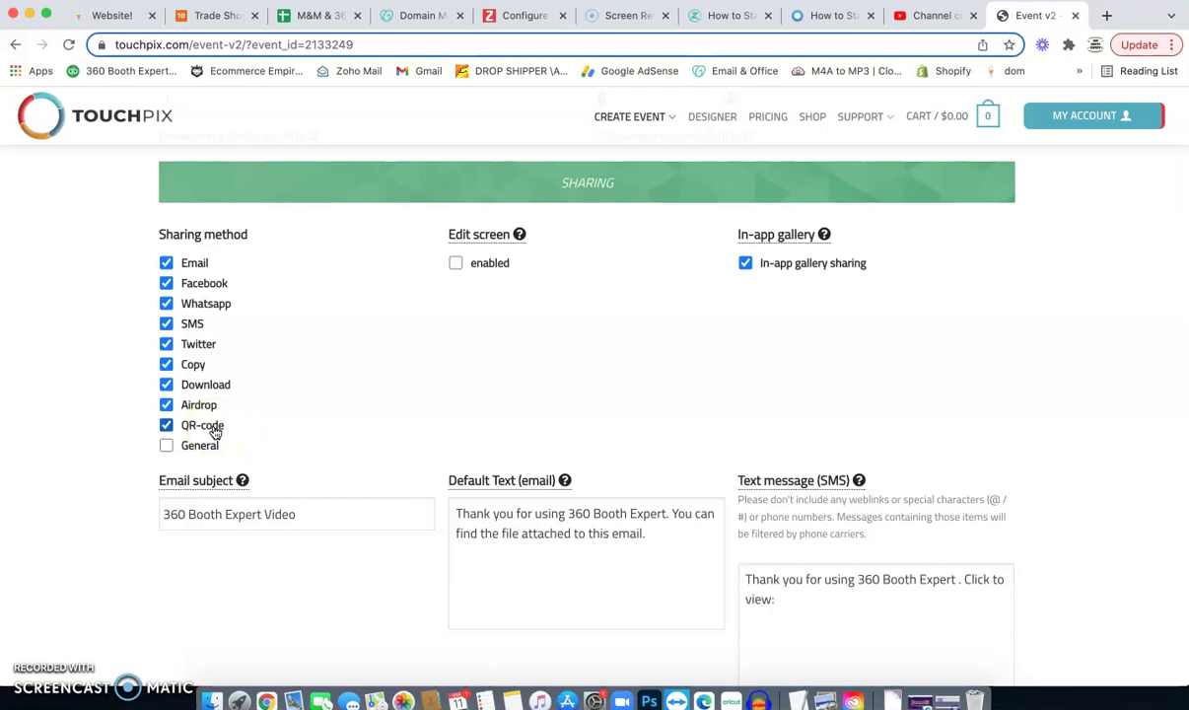
click(167, 446)
mouse_move(783, 238)
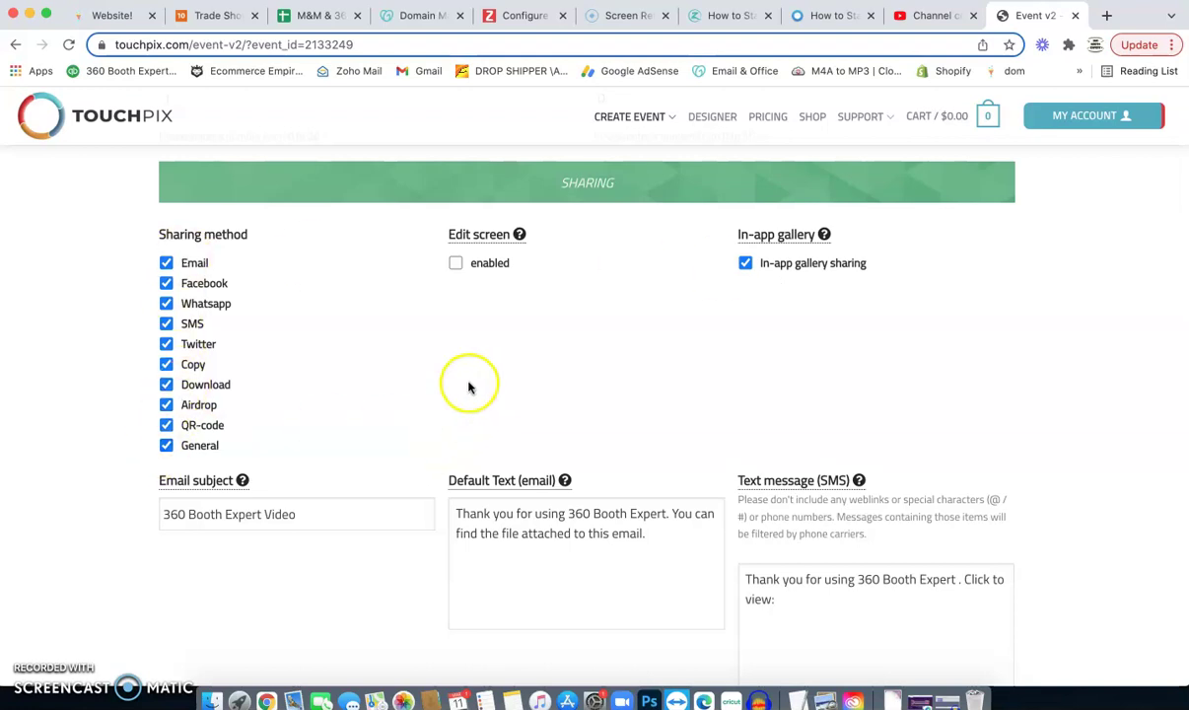
scroll(469, 387, down, 5)
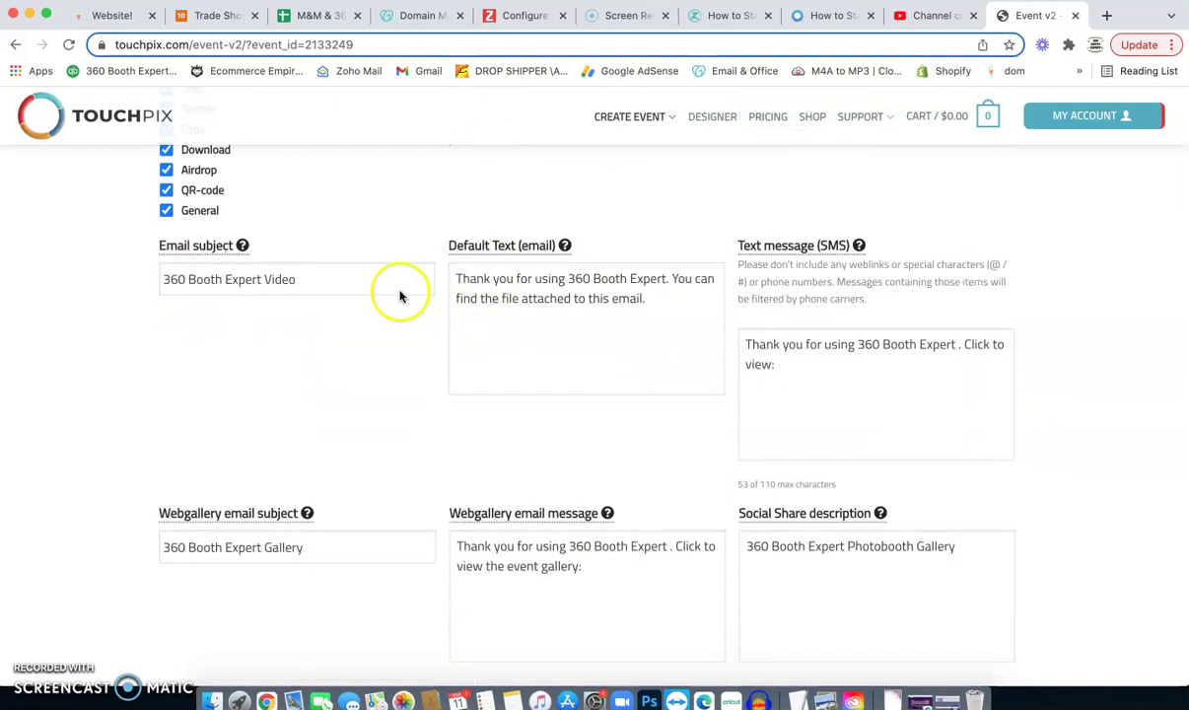
mouse_move(242, 246)
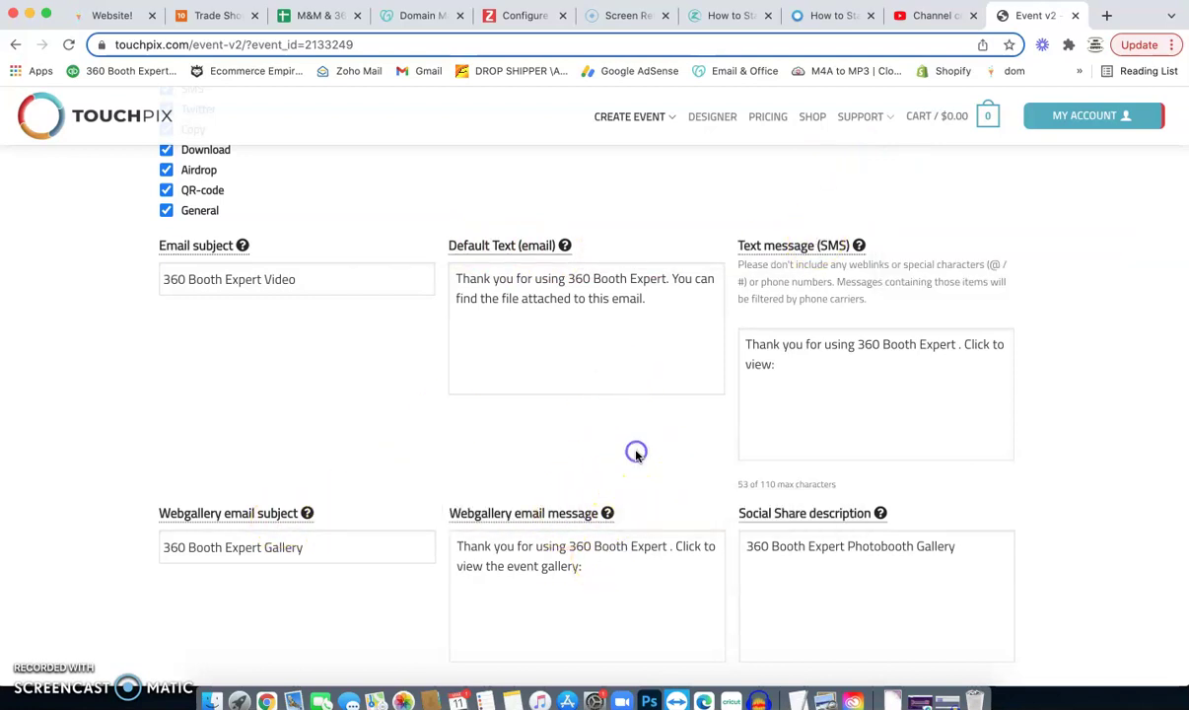
mouse_move(756, 514)
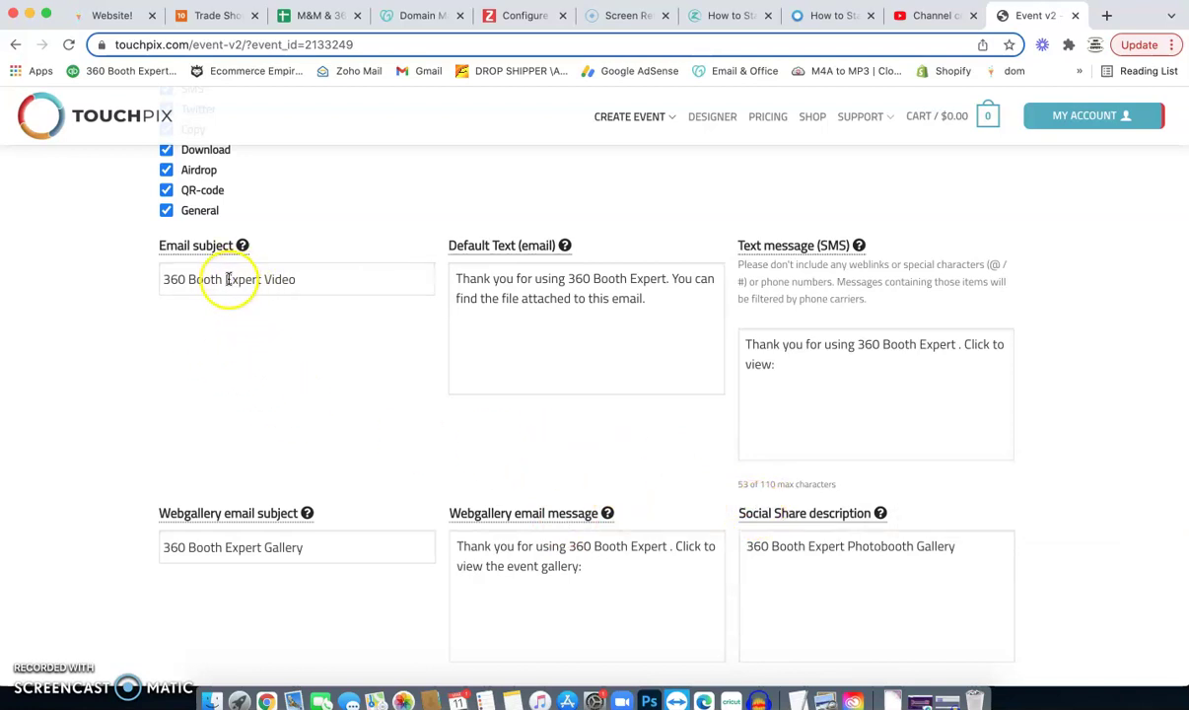
click(161, 278)
click(288, 284)
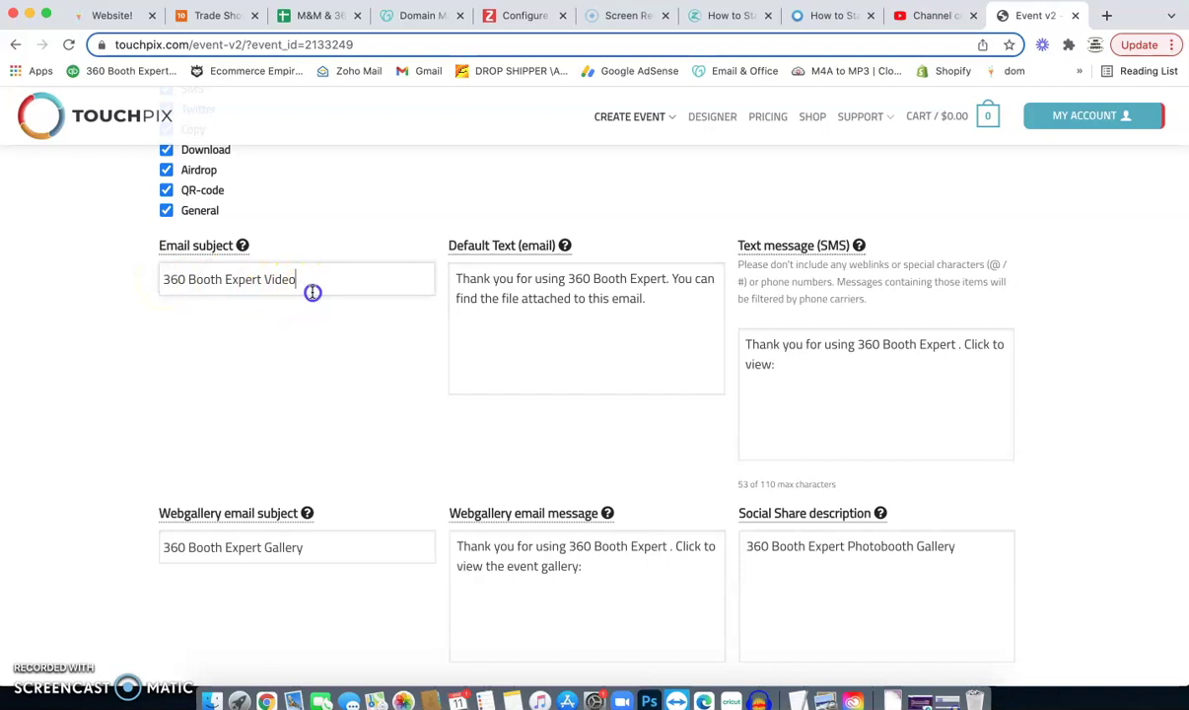
click(289, 280)
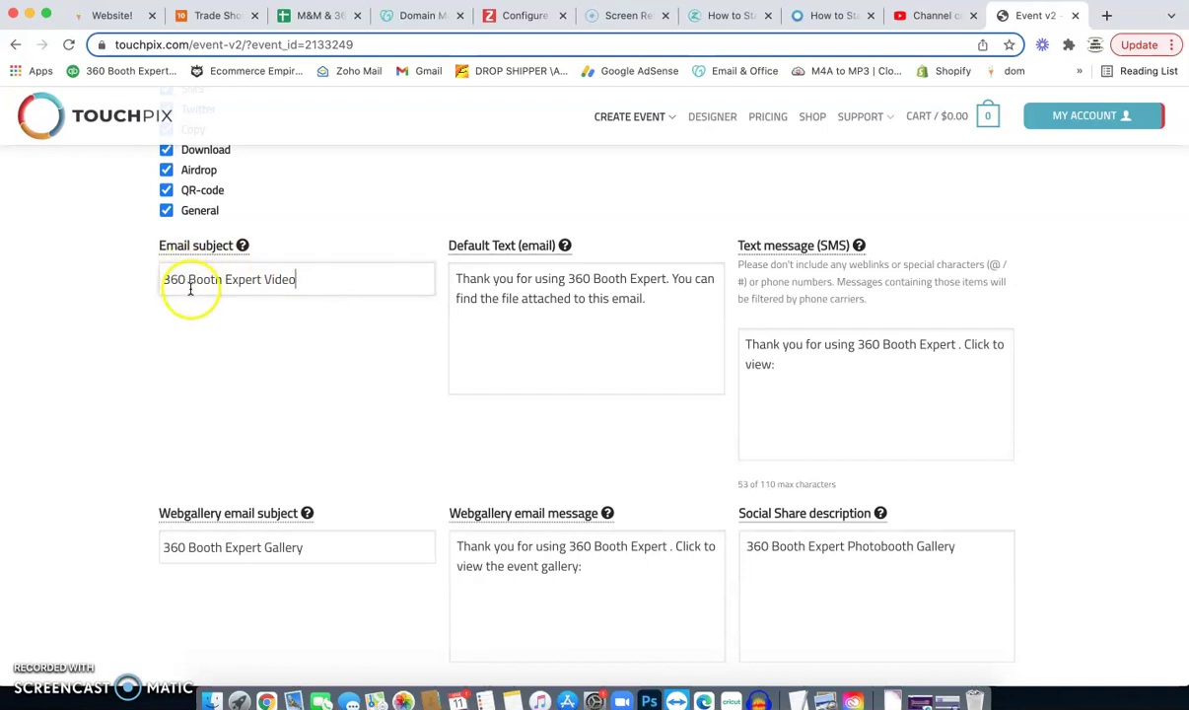
drag(164, 280, 331, 276)
mouse_move(562, 243)
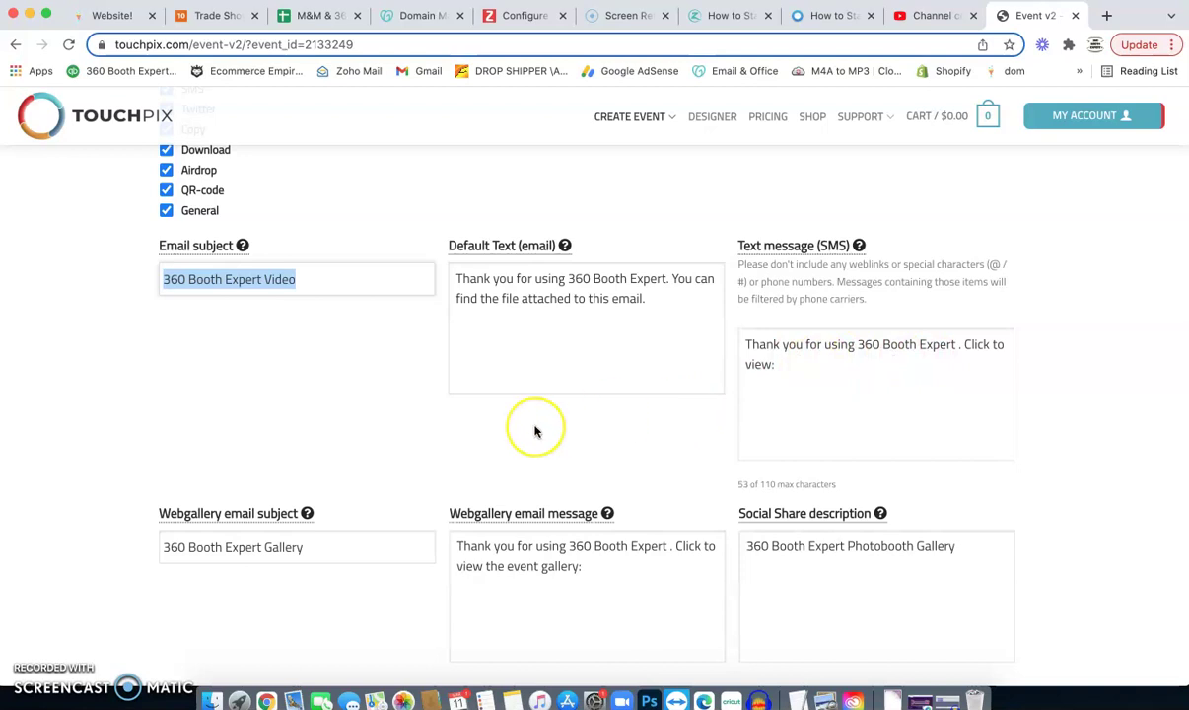
scroll(533, 422, down, 2)
mouse_move(204, 438)
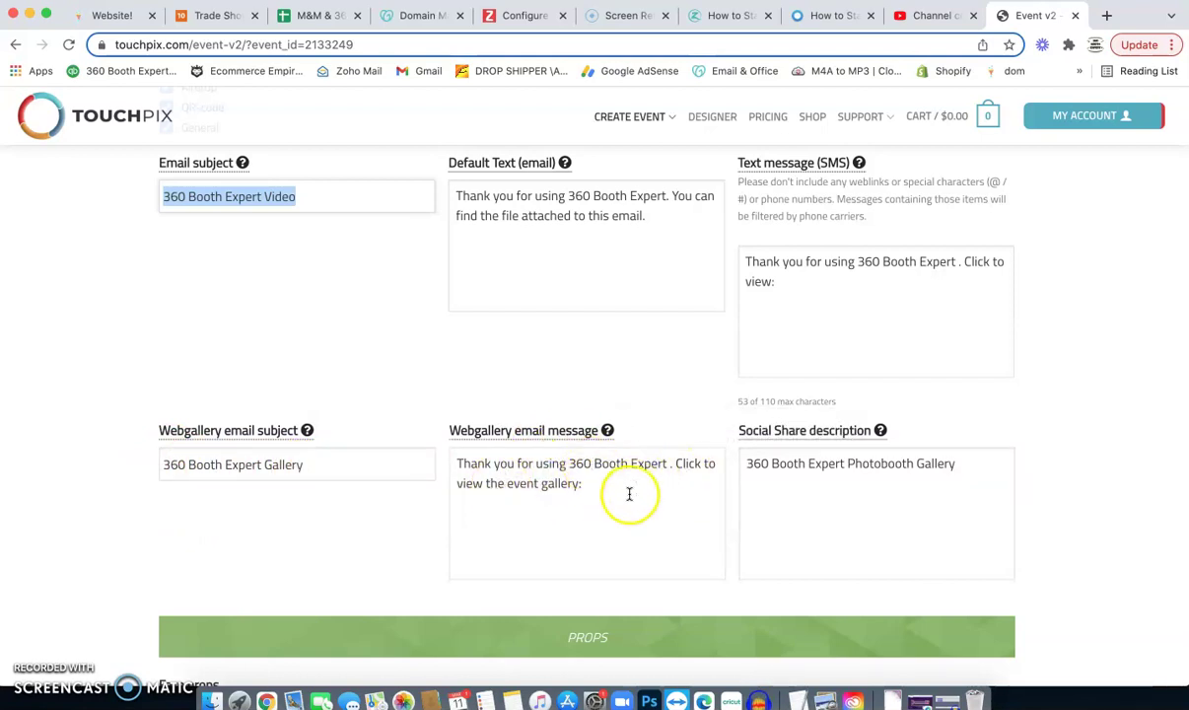
scroll(759, 495, down, 1)
scroll(759, 495, up, 3)
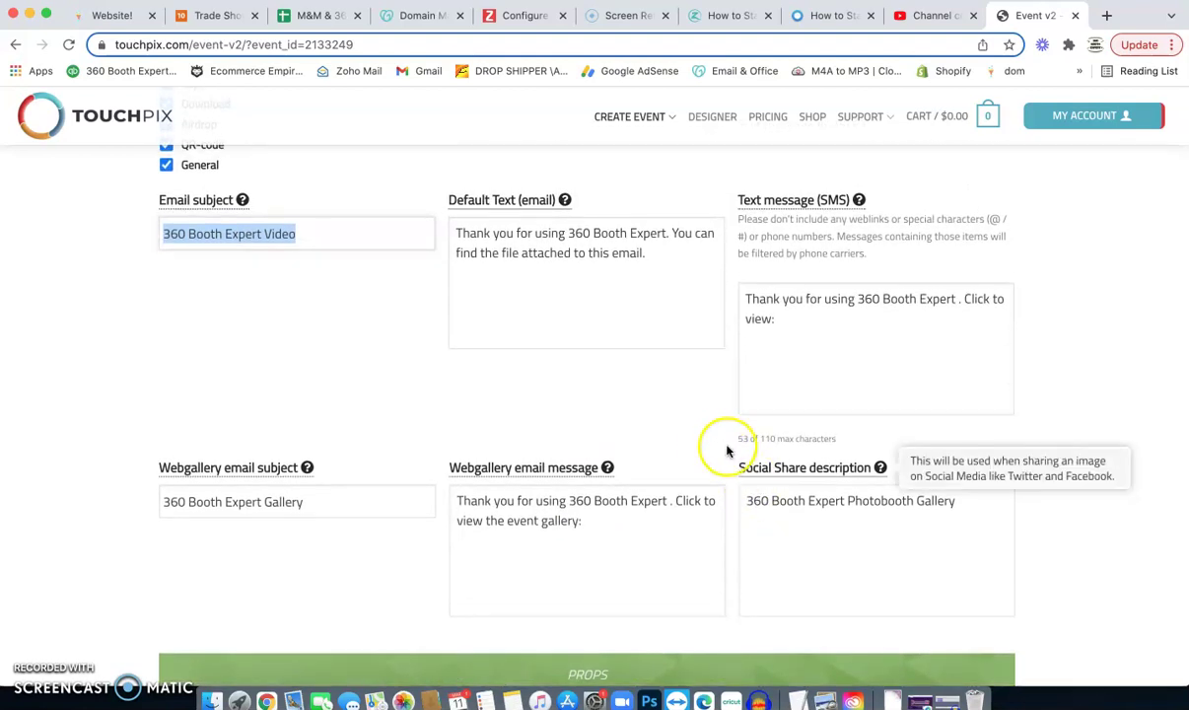
scroll(685, 424, down, 1)
scroll(684, 423, down, 1)
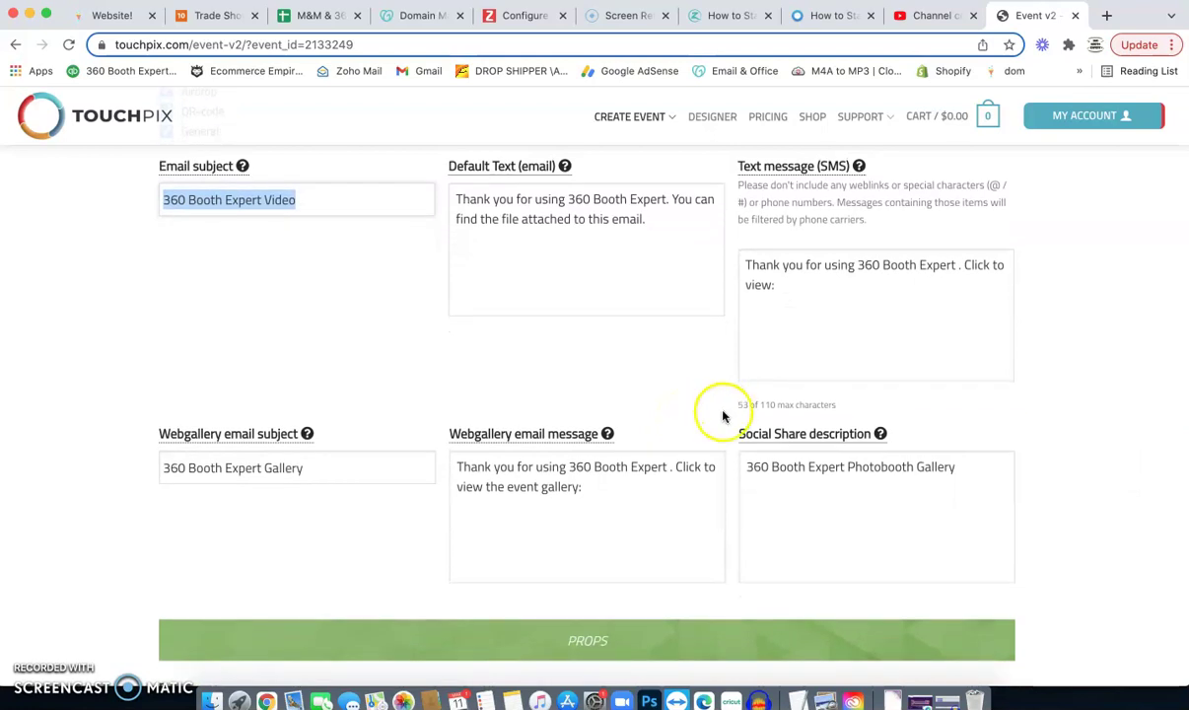
drag(747, 467, 836, 473)
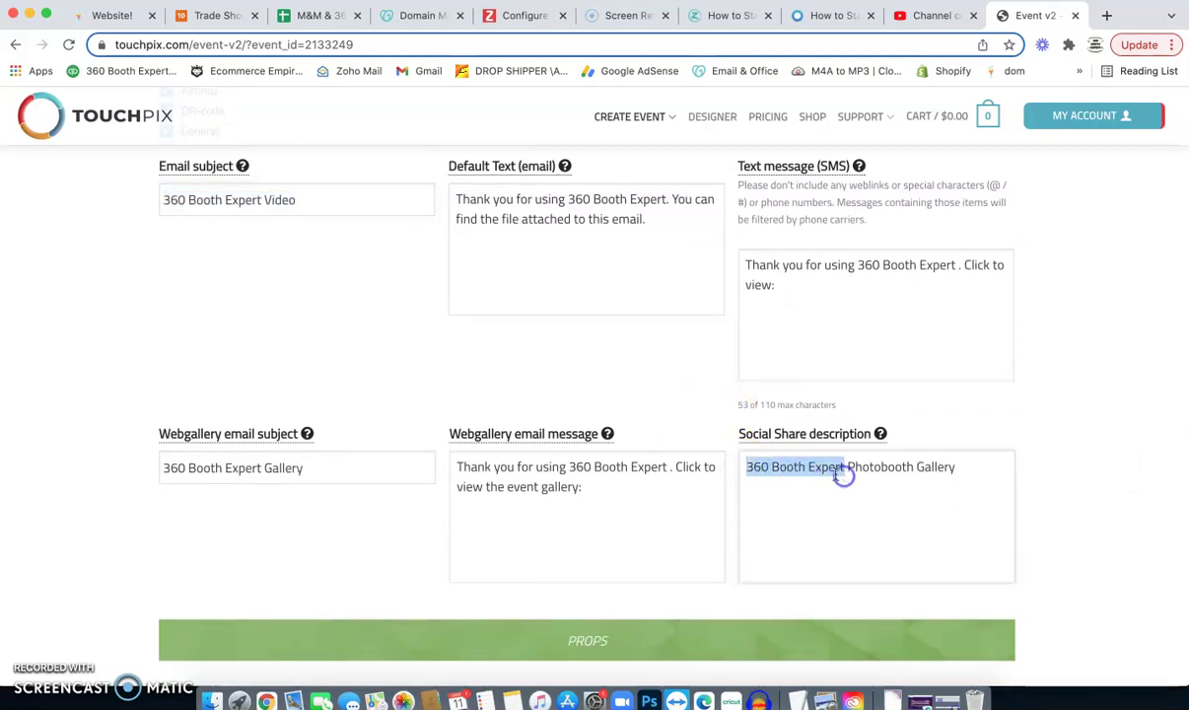
click(727, 409)
scroll(729, 414, down, 3)
scroll(730, 417, down, 5)
scroll(729, 416, down, 1)
click(570, 287)
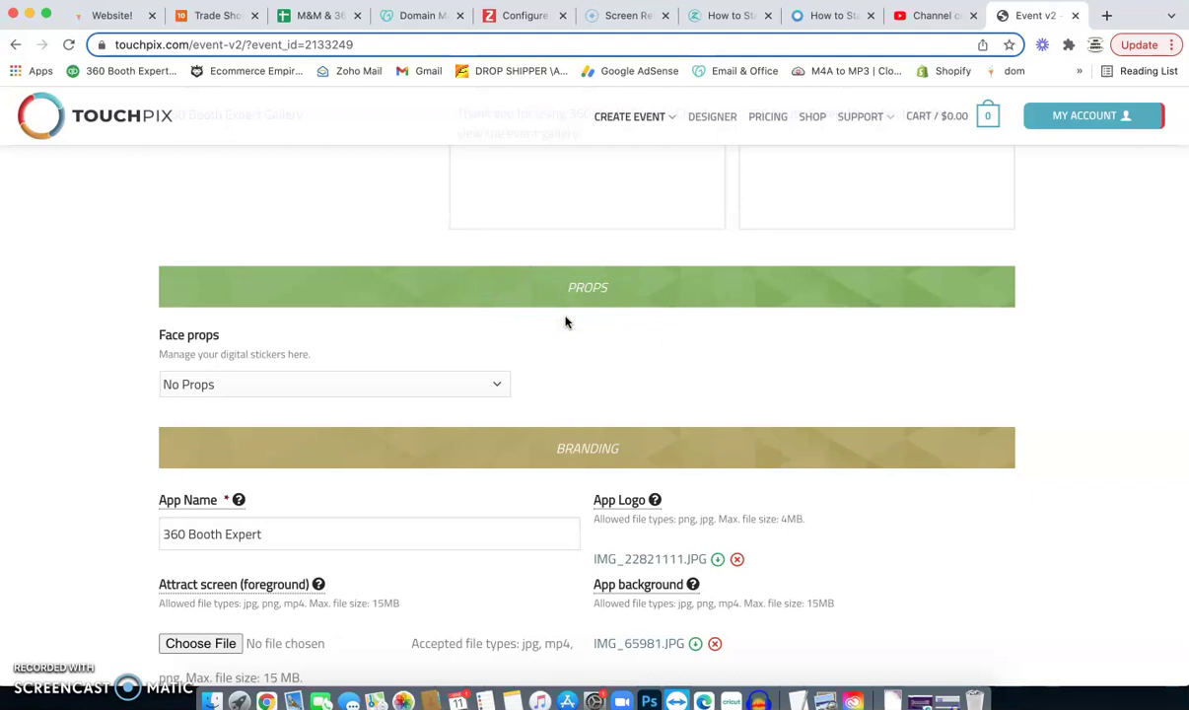
click(412, 381)
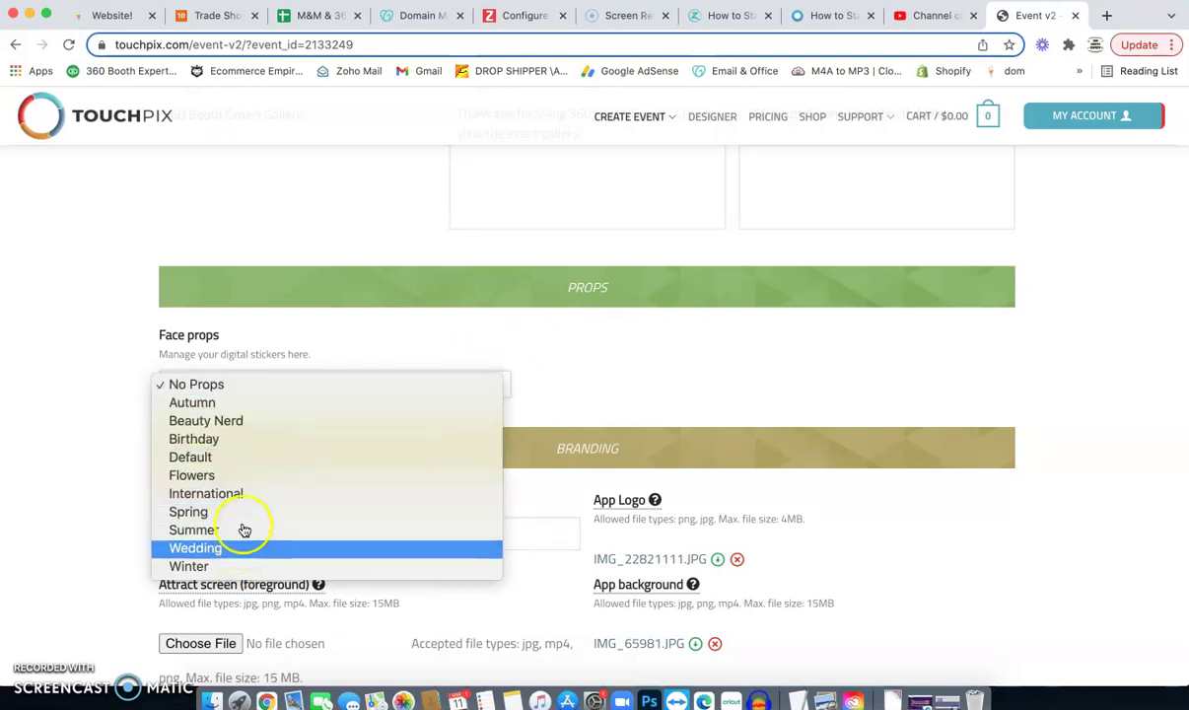
click(257, 384)
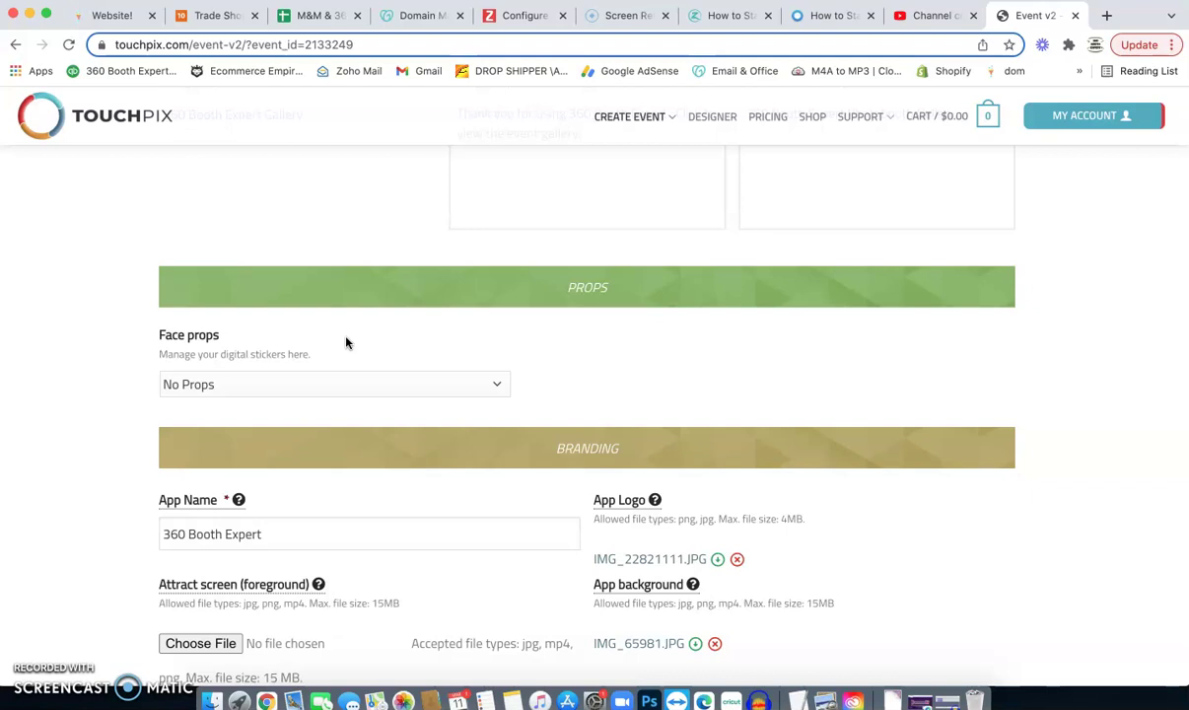
scroll(346, 342, down, 5)
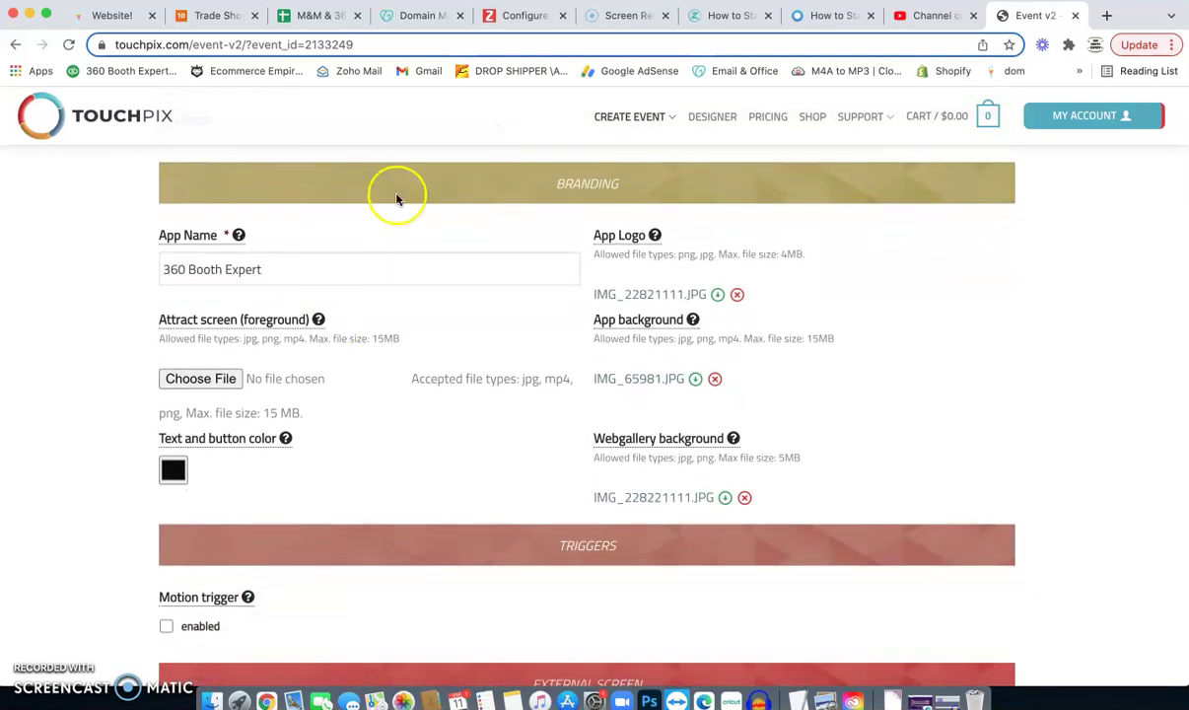
drag(260, 265, 154, 265)
click(334, 270)
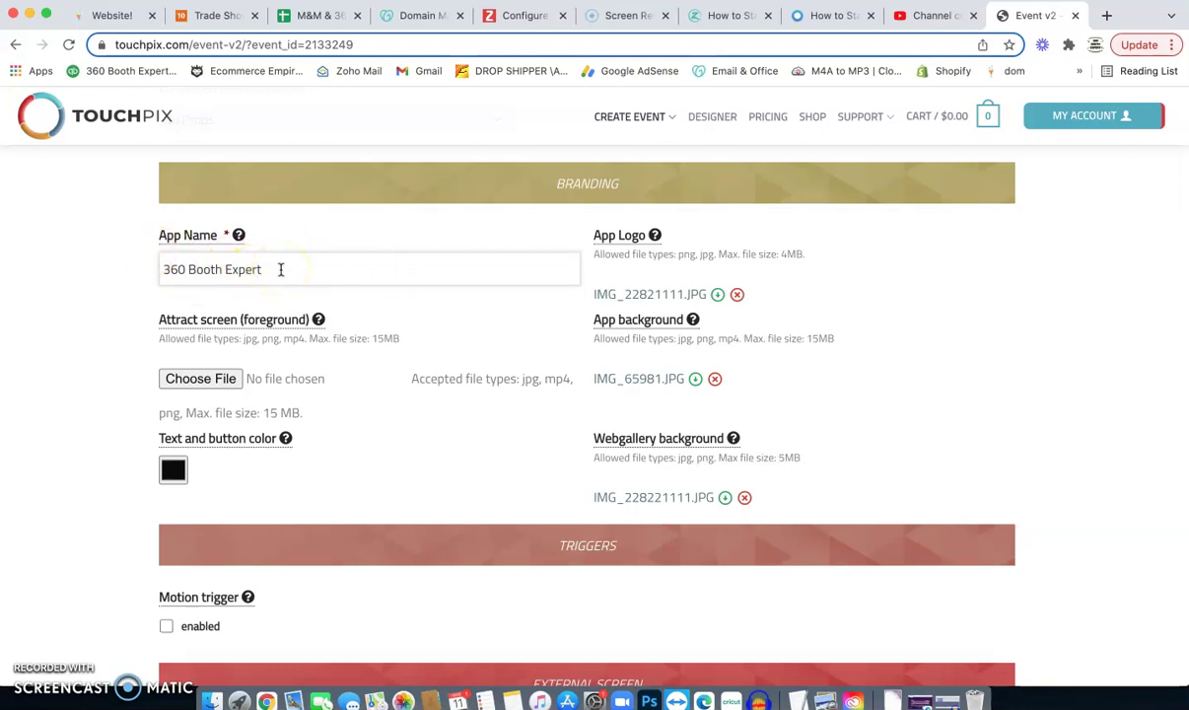
drag(281, 269, 170, 267)
mouse_move(655, 236)
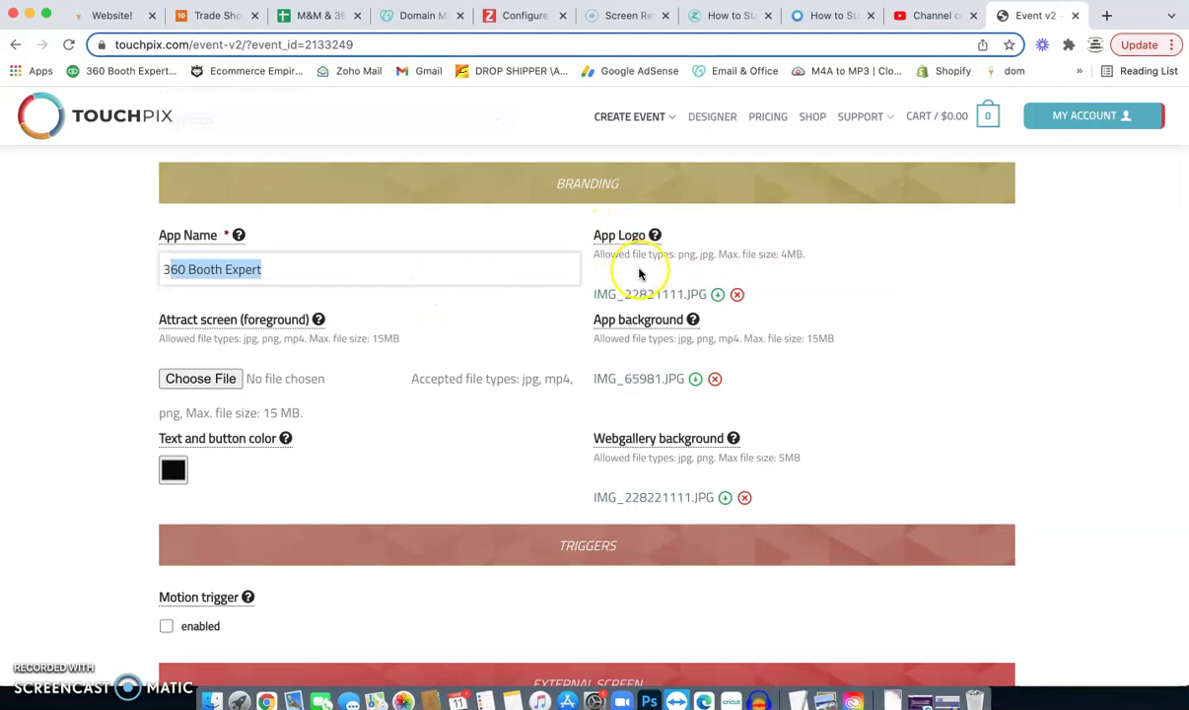
scroll(636, 271, down, 1)
mouse_move(253, 287)
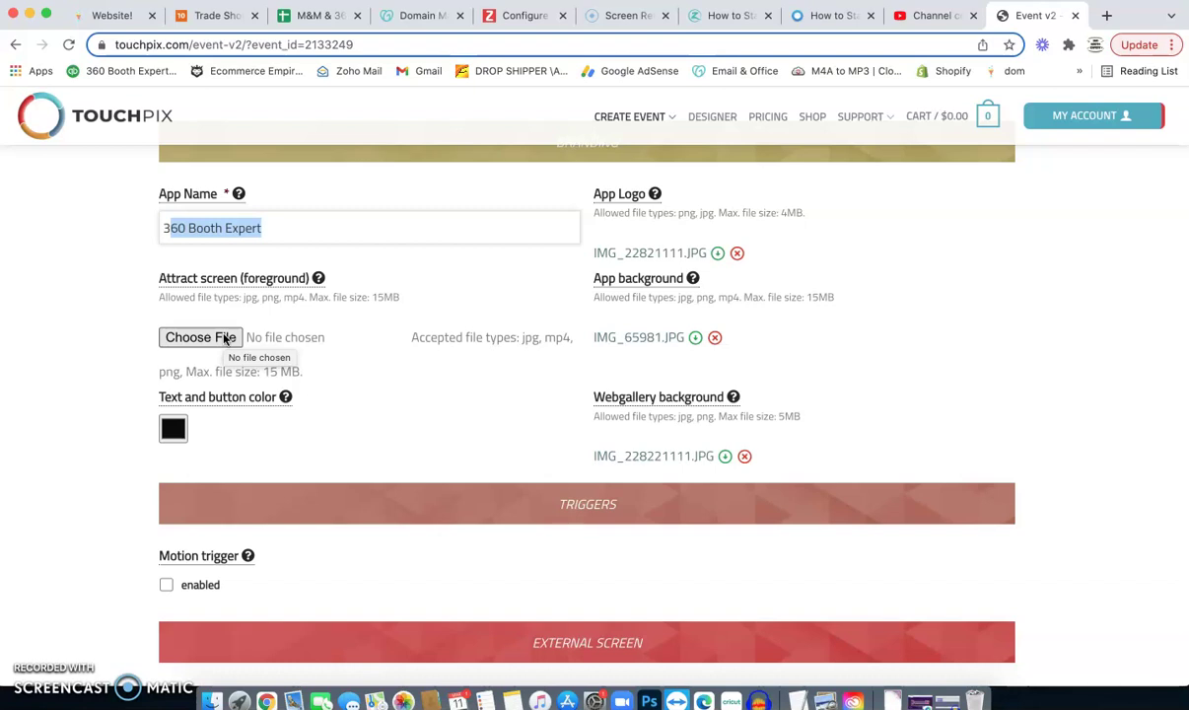
click(226, 339)
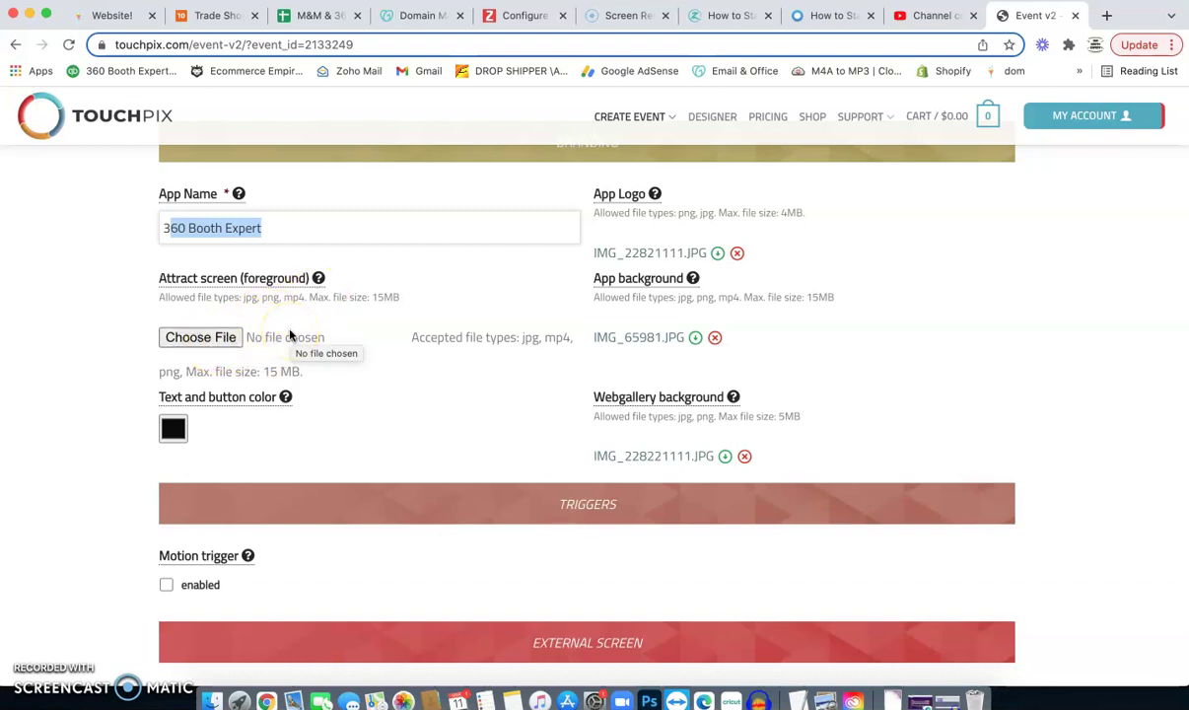
click(200, 337)
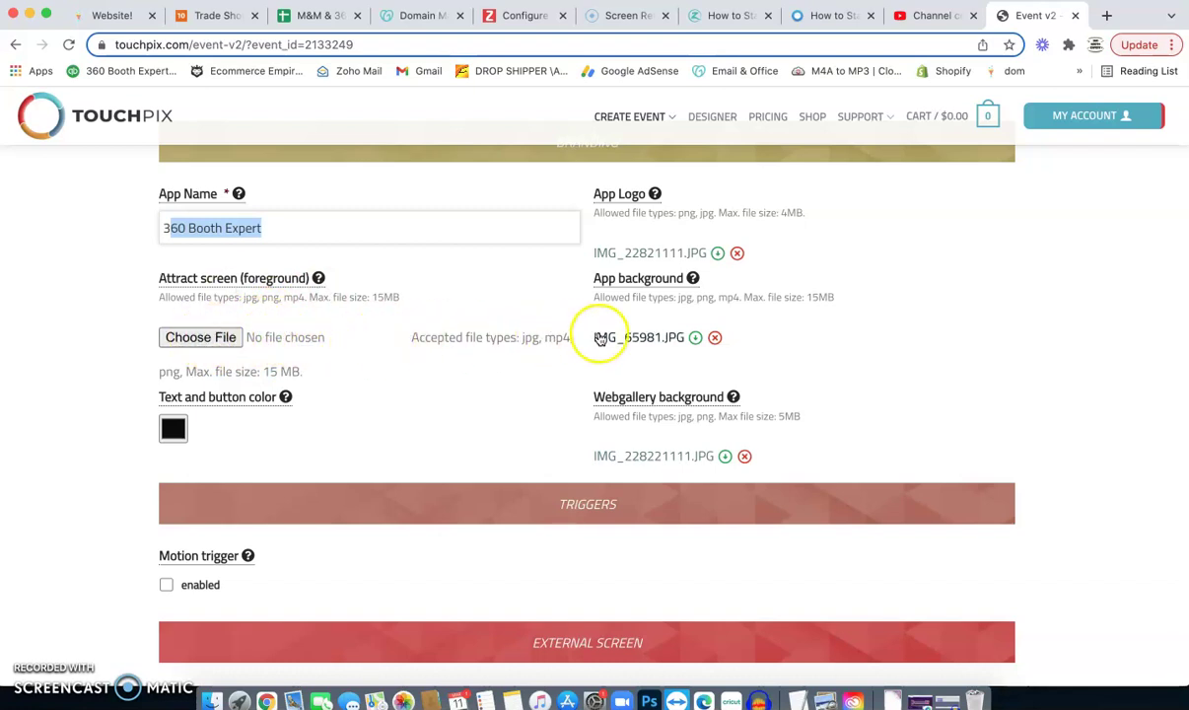
mouse_move(674, 281)
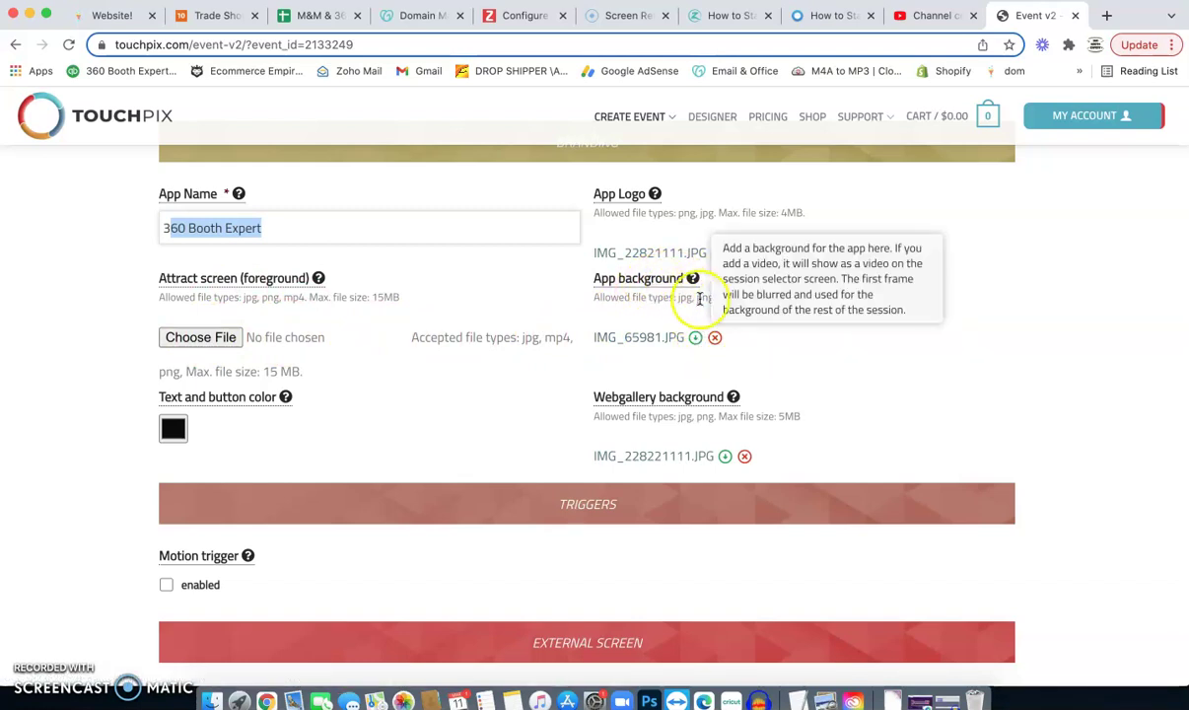
click(671, 301)
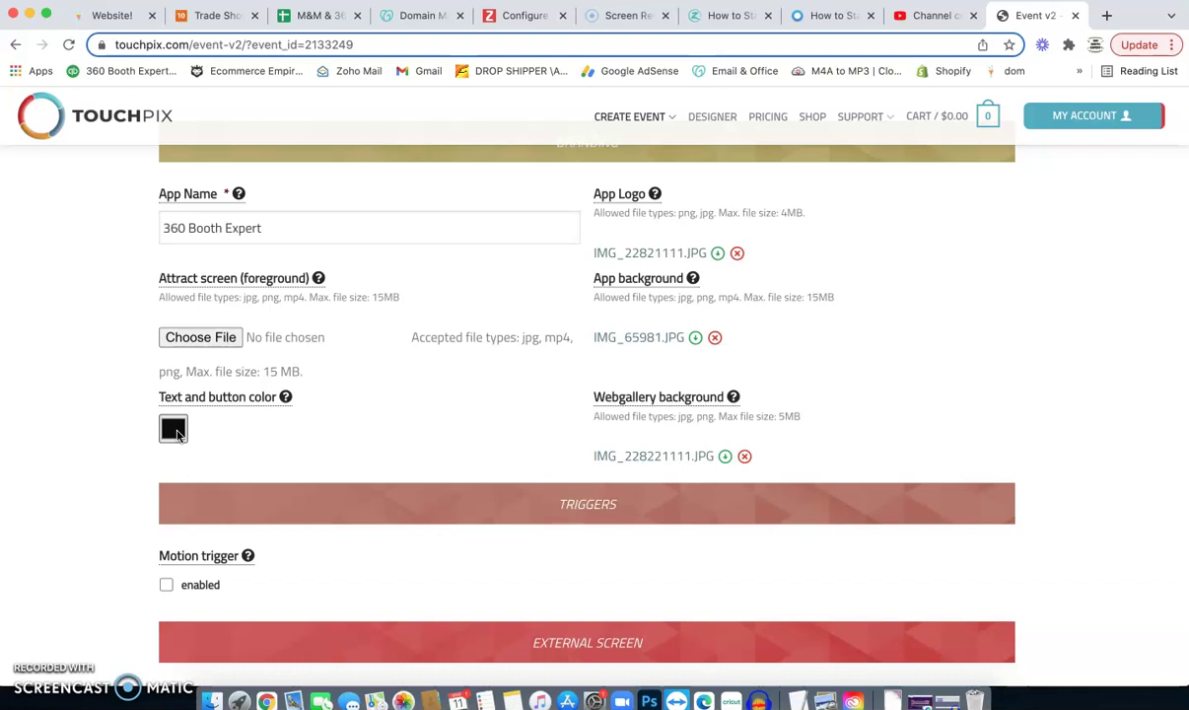
click(174, 430)
click(311, 415)
click(336, 430)
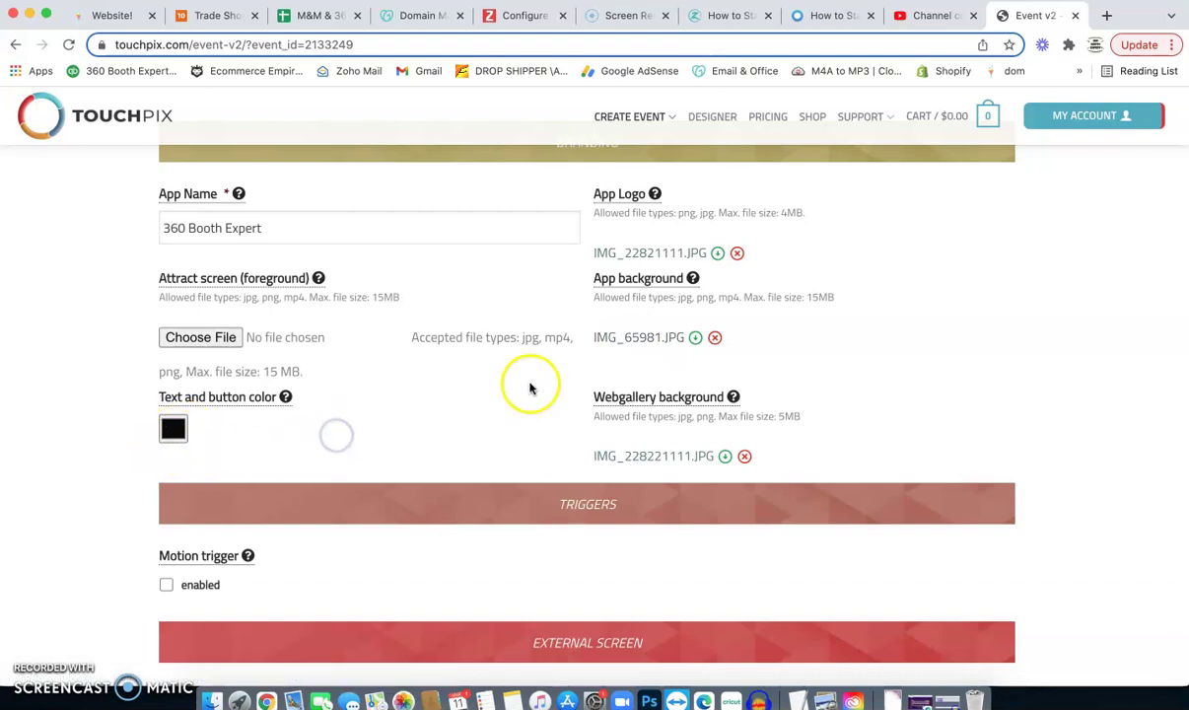
mouse_move(732, 394)
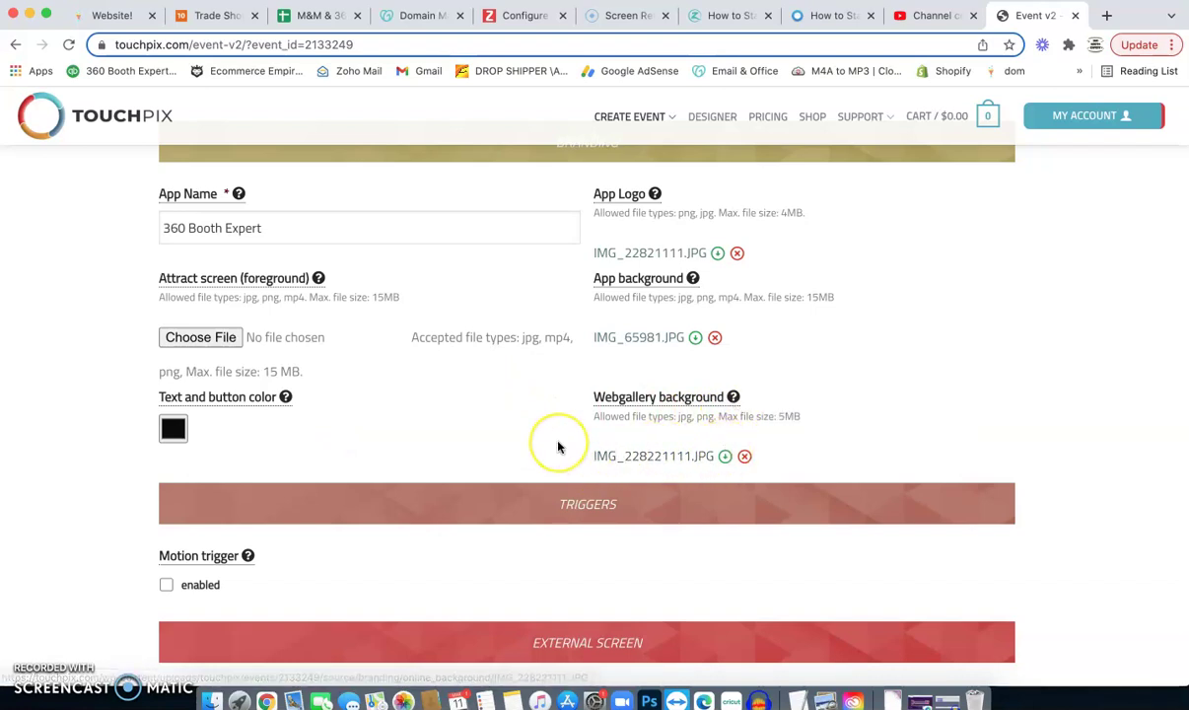
scroll(558, 448, down, 5)
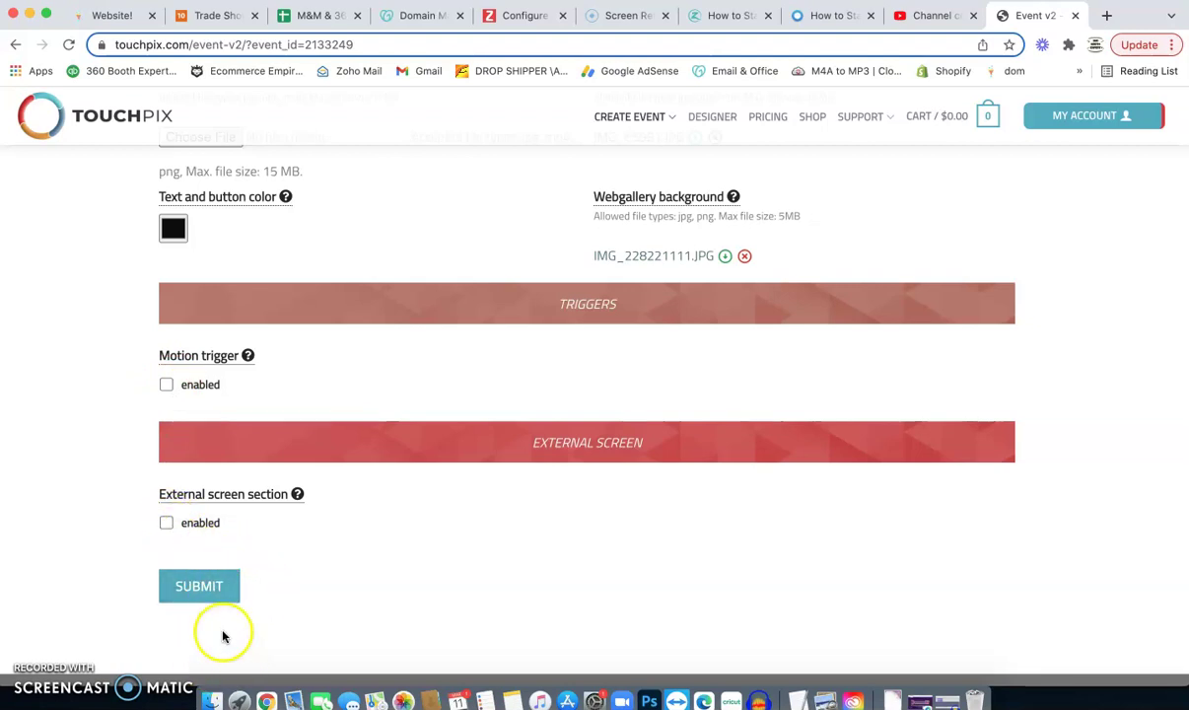
Submit the event, then reopen the 360 Photo Booth Expert event for editing from My Account > Events.
click(209, 589)
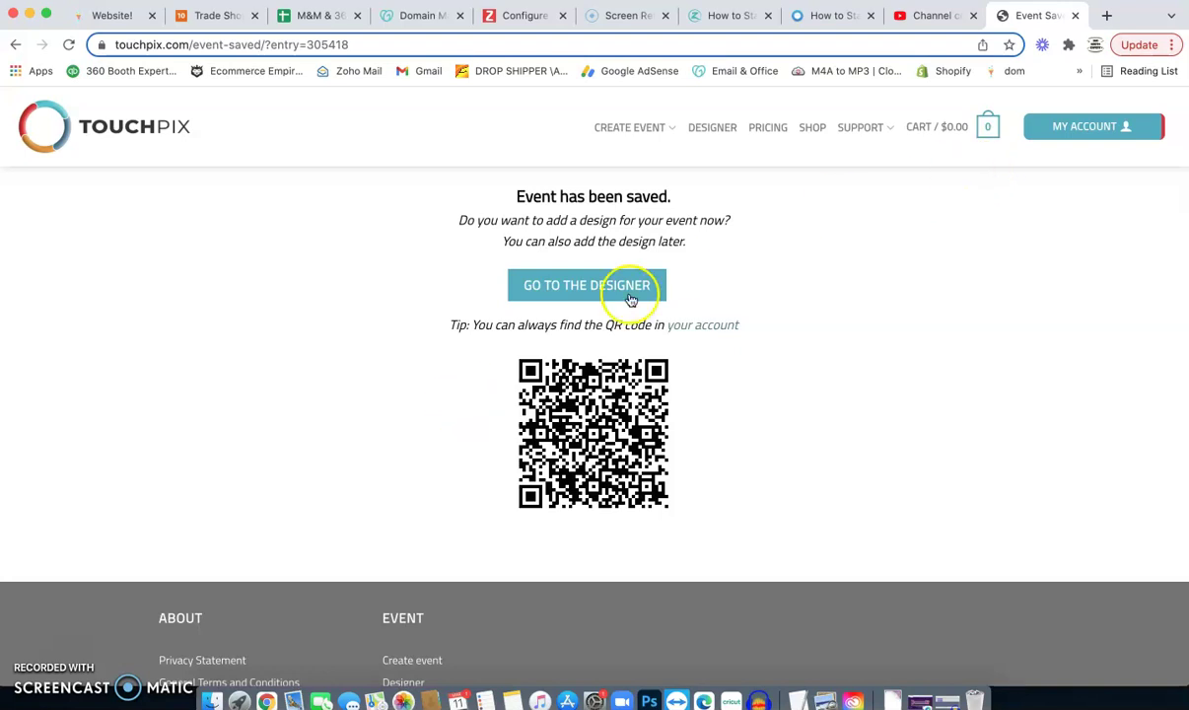
click(1089, 134)
click(513, 390)
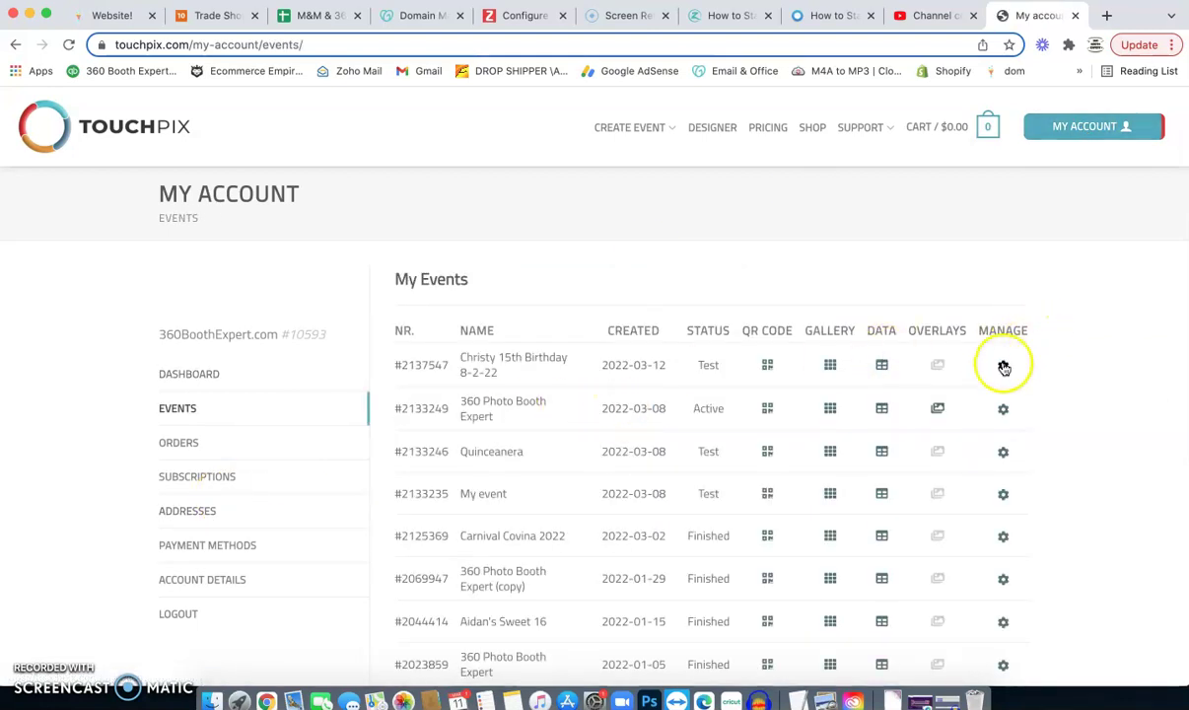
mouse_move(1002, 407)
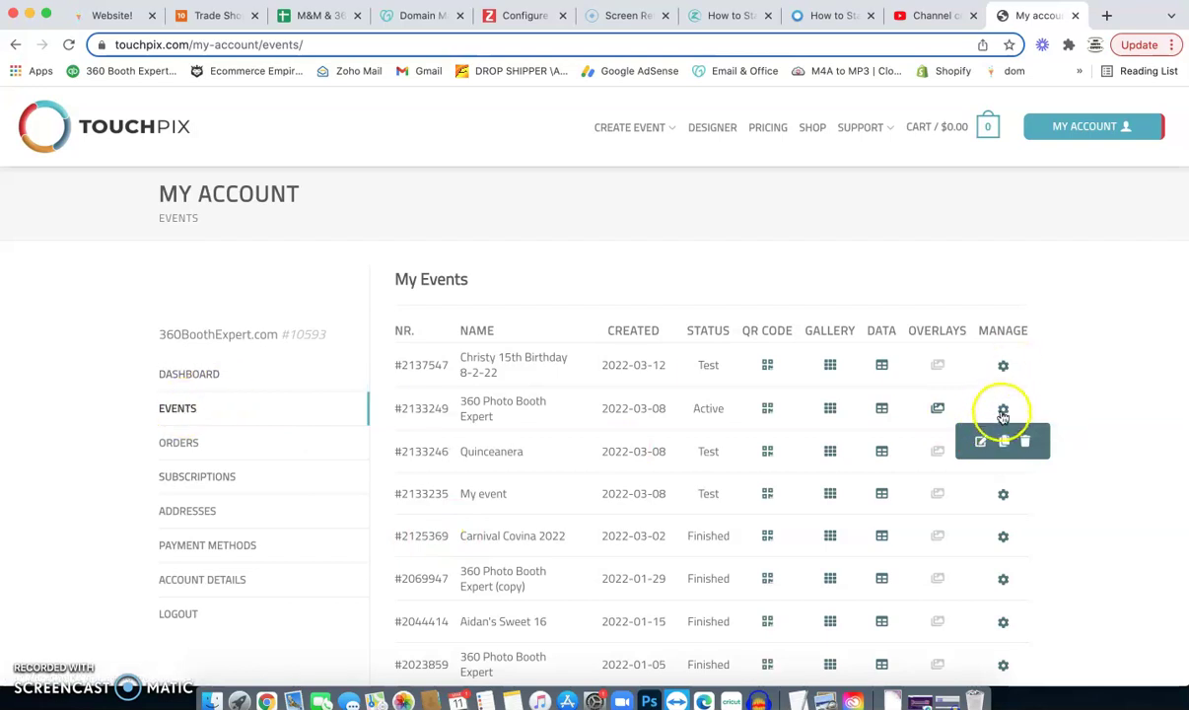
click(981, 441)
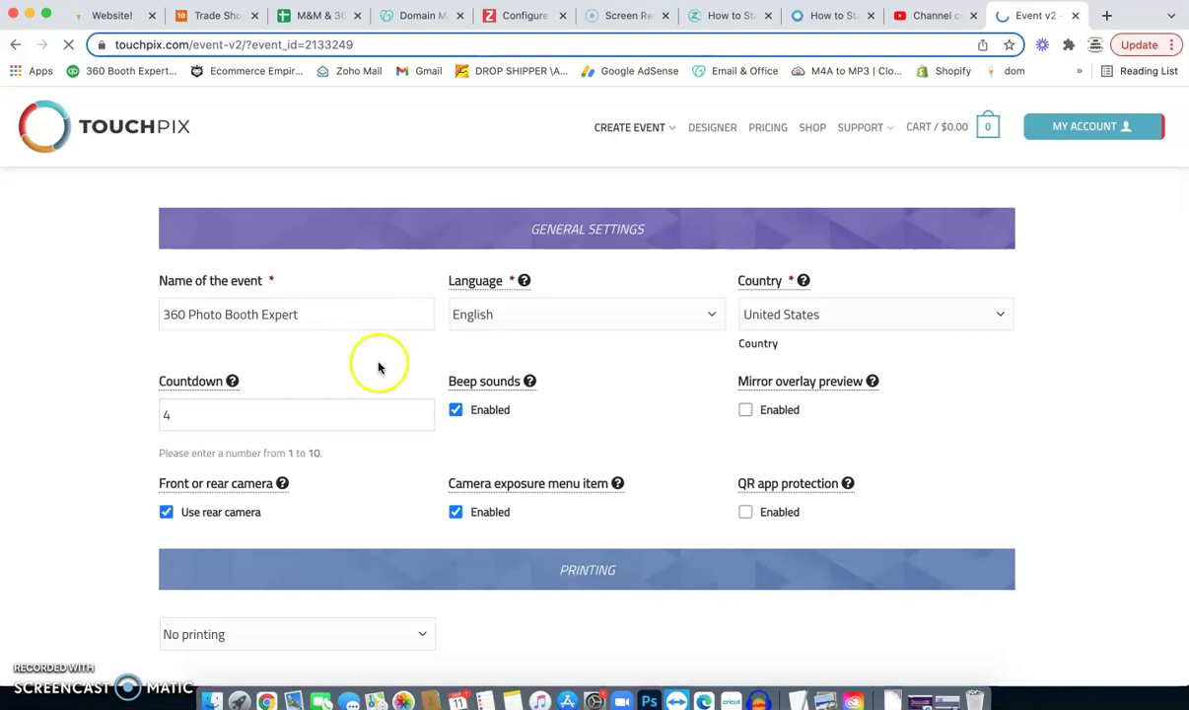
scroll(366, 398, down, 1)
scroll(365, 397, down, 5)
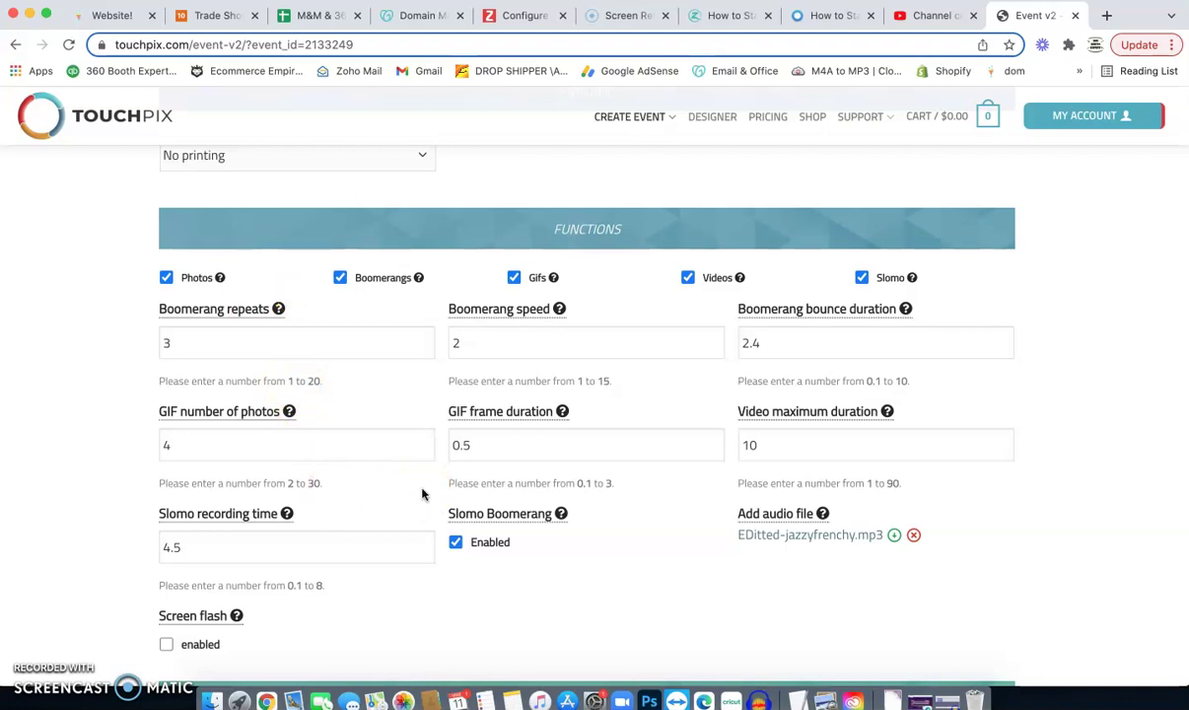
scroll(422, 494, down, 12)
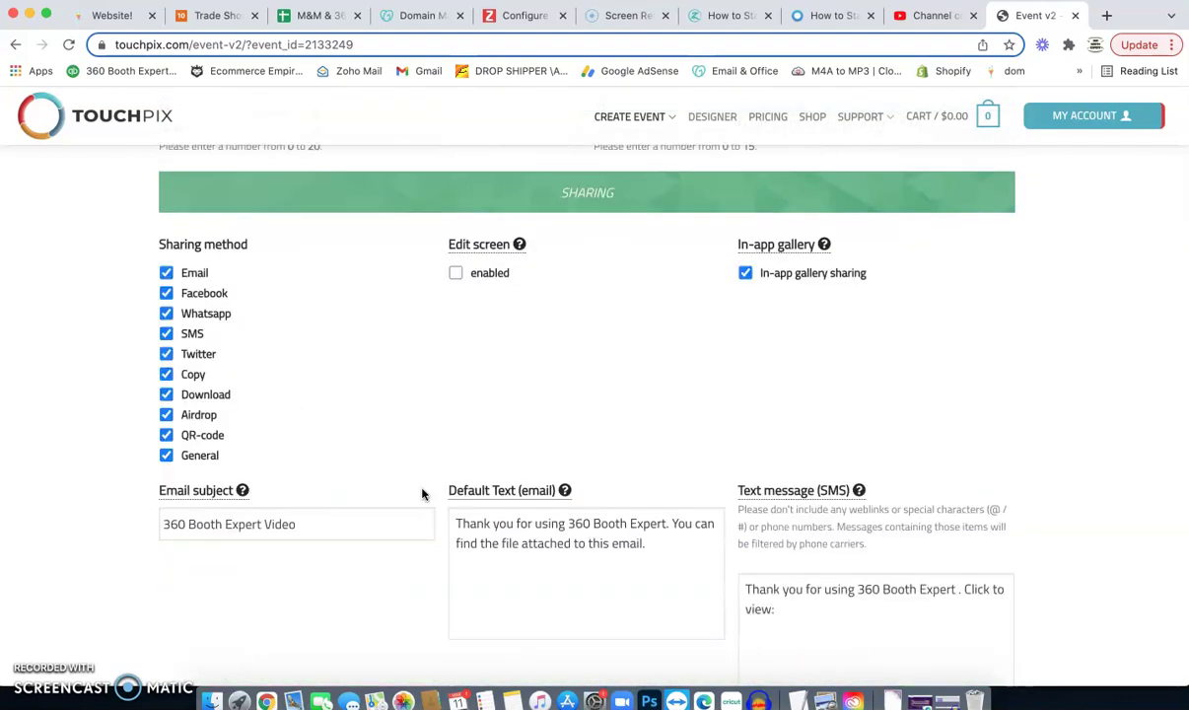
scroll(421, 494, down, 3)
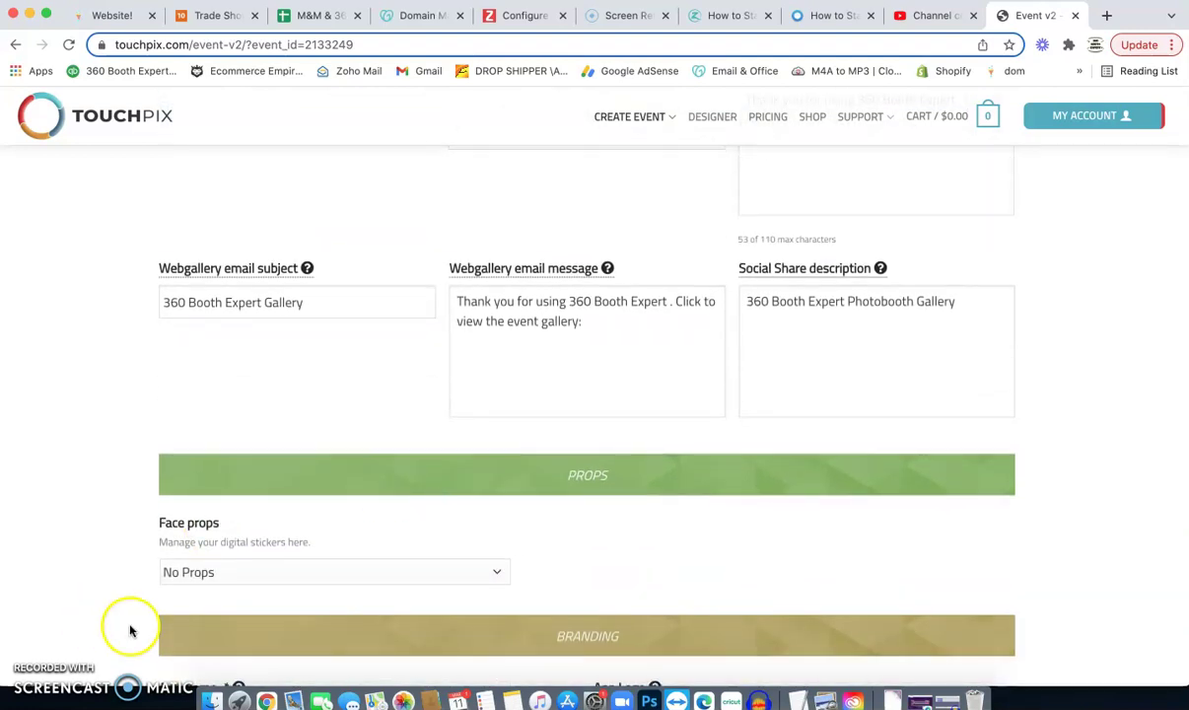